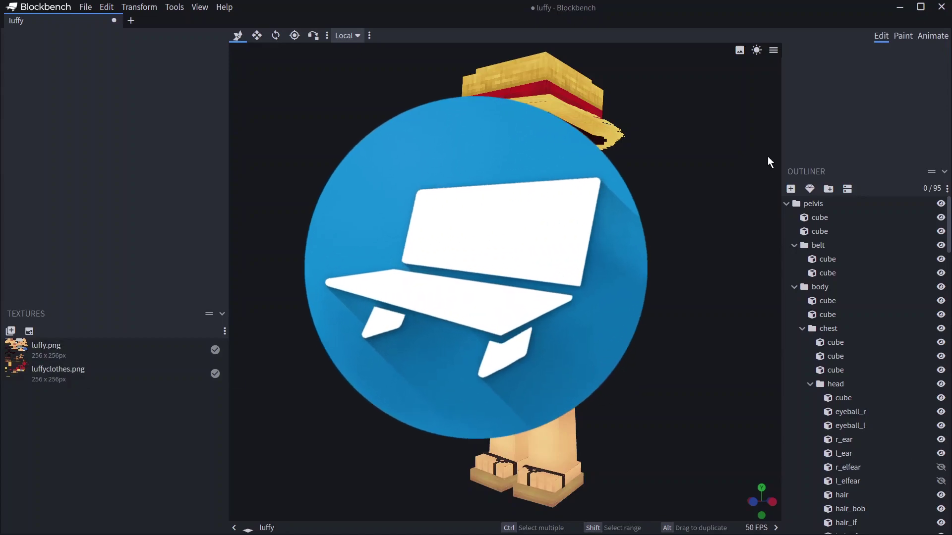
- In the Animate workspace, create a new animation named 'animation.luffy.example'
{"action": "left_click", "coordinate": [933, 37]}
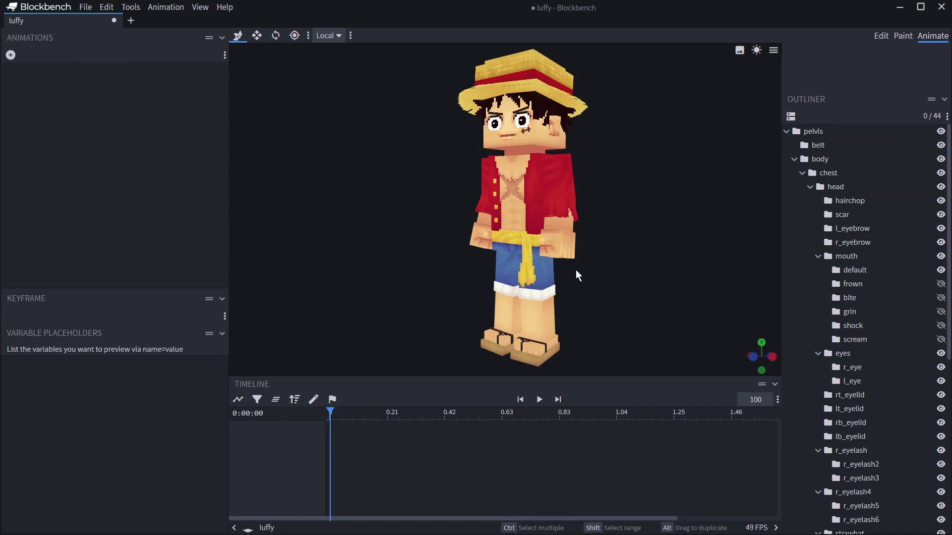
{"action": "left_click", "coordinate": [11, 55]}
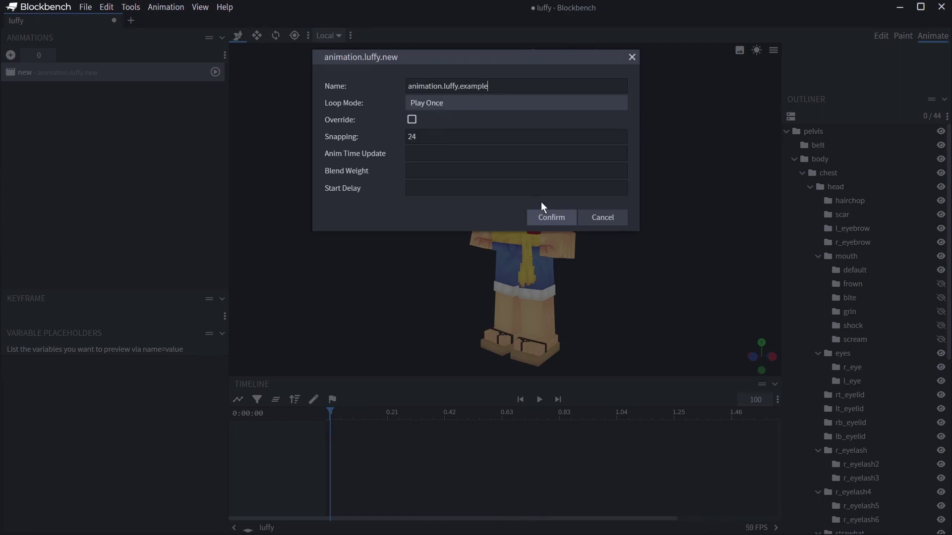
{"action": "left_click", "coordinate": [551, 220]}
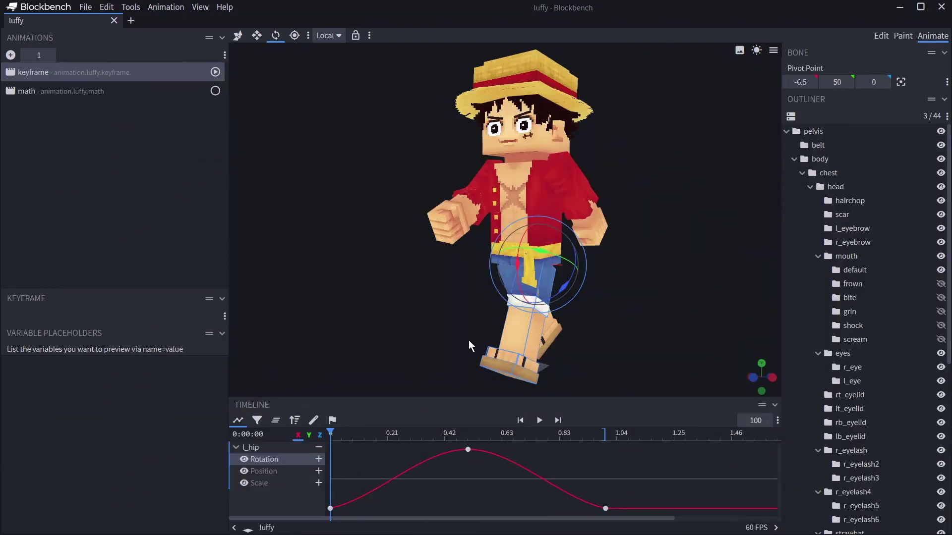
- Play the keyframe example, view the math animation's sine curve, then return to keyframe
{"action": "key", "text": "space"}
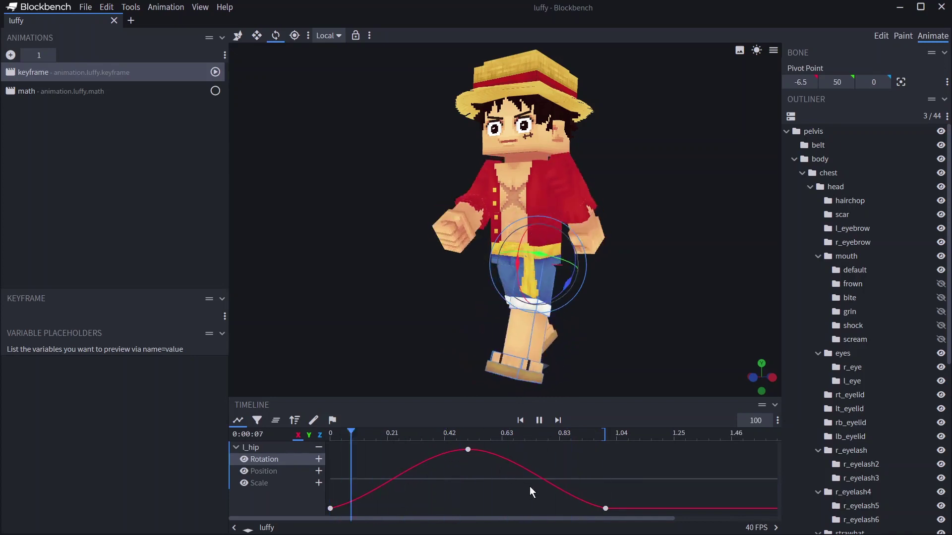
{"action": "left_click", "coordinate": [70, 91]}
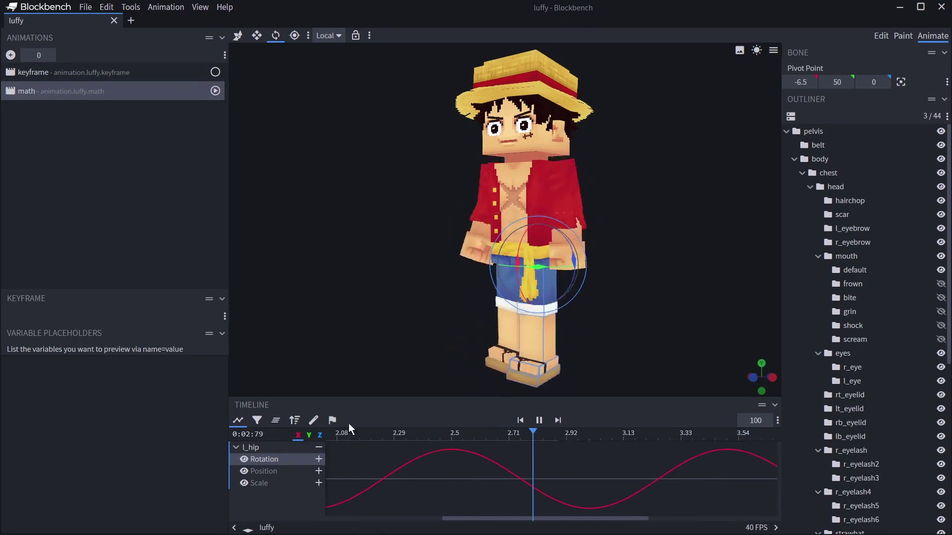
{"action": "left_click", "coordinate": [91, 74]}
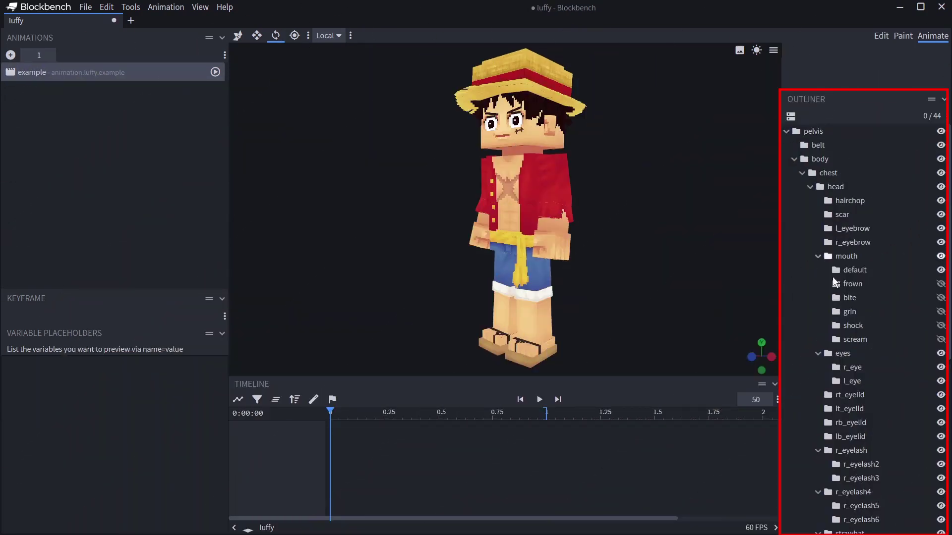
- Select the left leg bone and rotate it forward, creating a keyframe
{"action": "scroll", "coordinate": [855, 492], "scroll_direction": "down", "scroll_amount": 5}
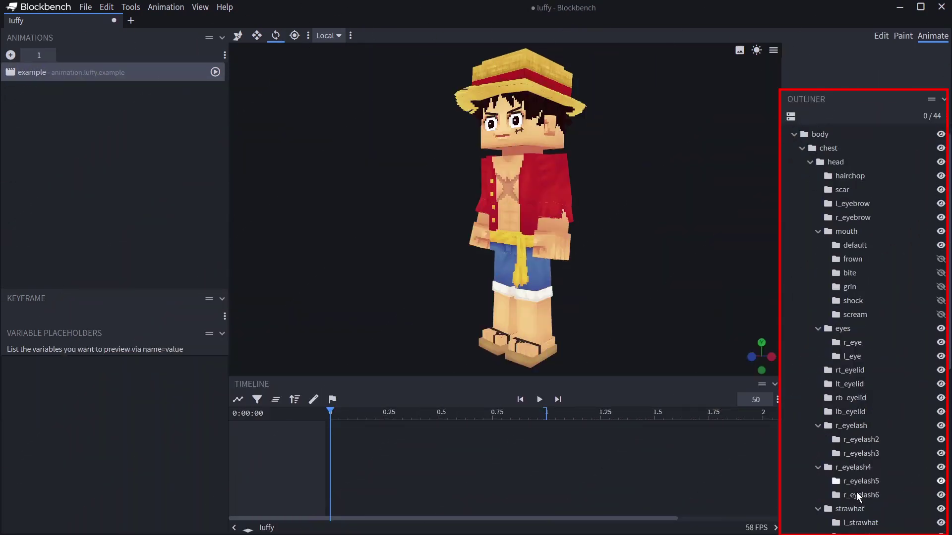
{"action": "scroll", "coordinate": [852, 488], "scroll_direction": "up", "scroll_amount": 5}
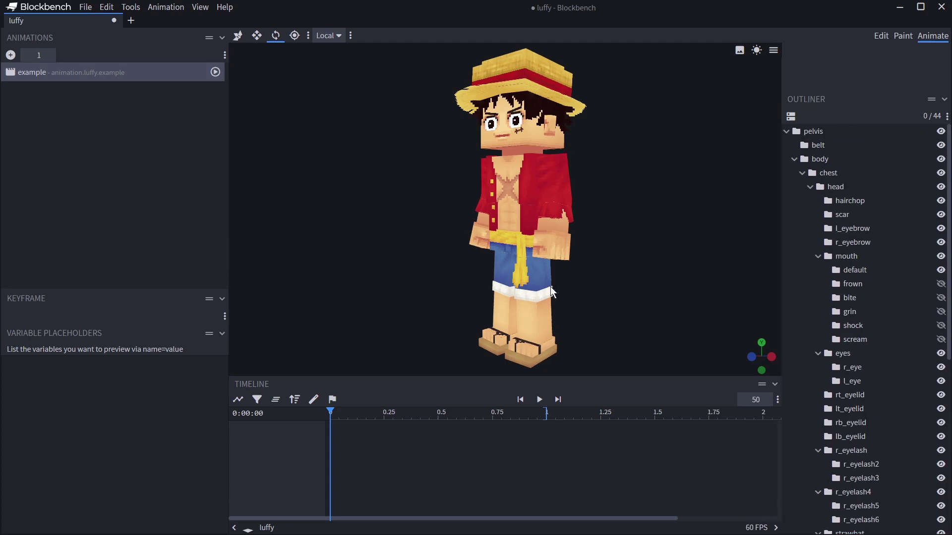
{"action": "left_click", "coordinate": [529, 284]}
{"action": "left_click_drag", "start_coordinate": [508, 253], "coordinate": [532, 222]}
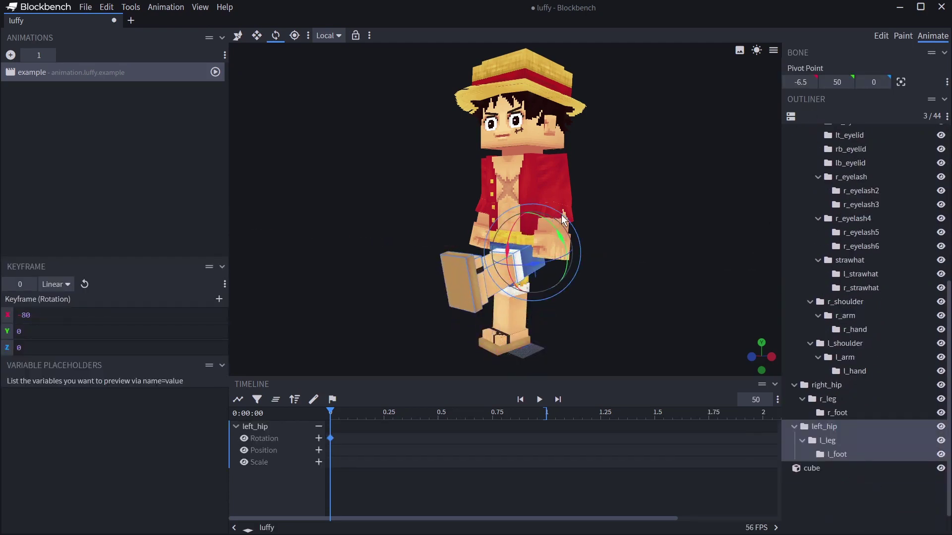
- Shift the left_hip pivot sideways and check it in Edit mode before returning to Animate
{"action": "left_click", "coordinate": [882, 35]}
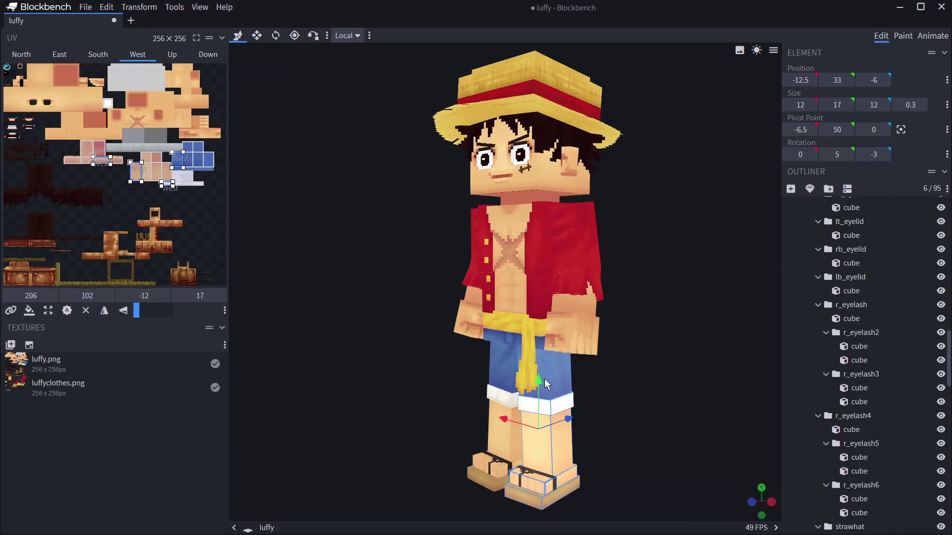
{"action": "left_click", "coordinate": [930, 37]}
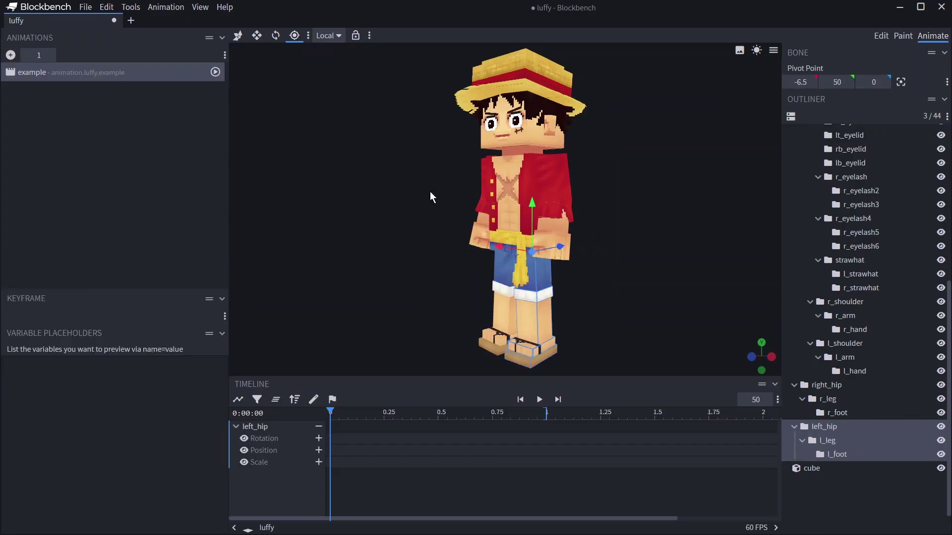
{"action": "left_click_drag", "start_coordinate": [498, 246], "coordinate": [372, 220]}
{"action": "left_click", "coordinate": [881, 35]}
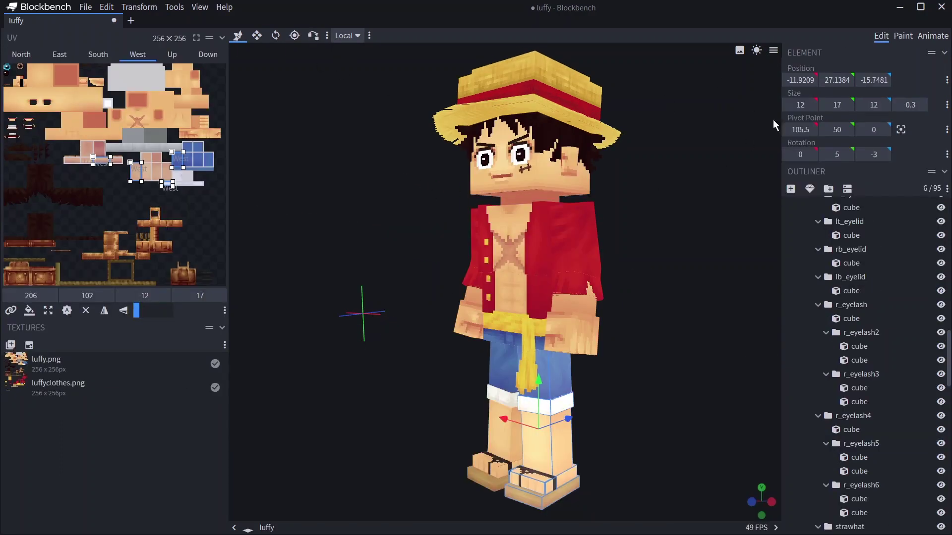
{"action": "left_click", "coordinate": [931, 36]}
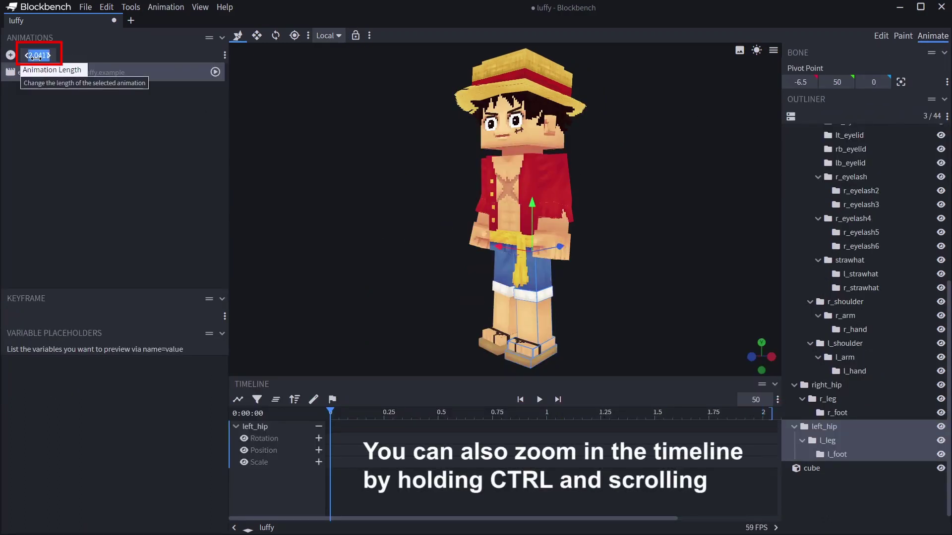
- Set the animation length to 1 and add a left_hip rotation keyframe at 0
{"action": "type", "text": "1"}
{"action": "key", "text": "Return"}
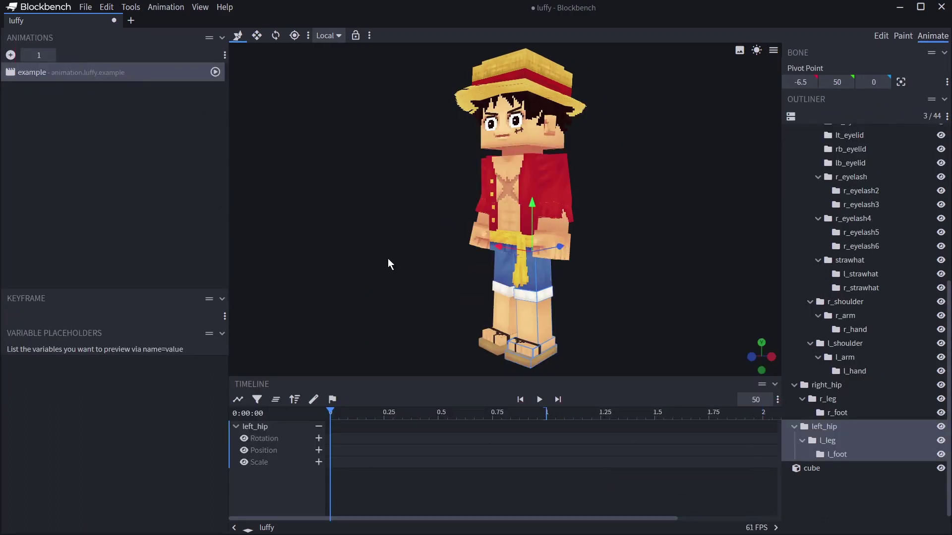
{"action": "left_click", "coordinate": [318, 438]}
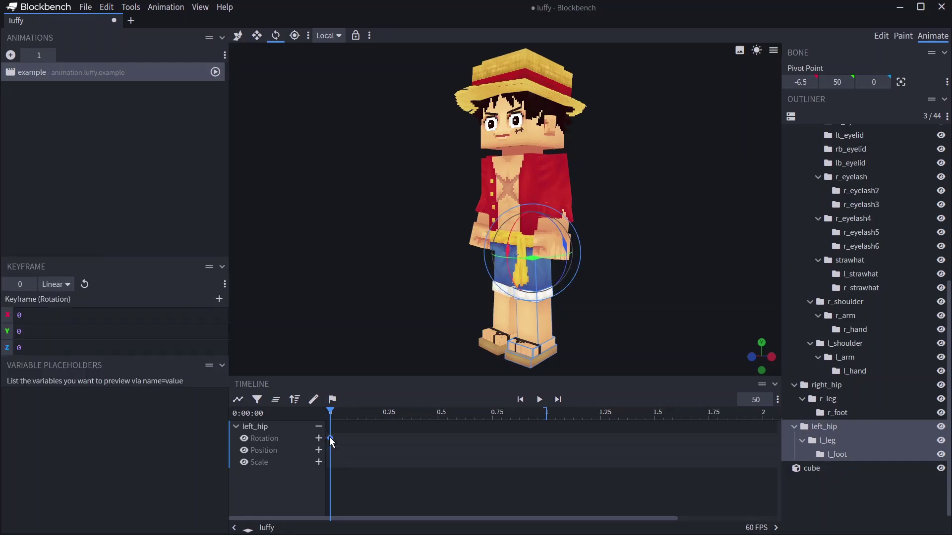
{"action": "left_click_drag", "start_coordinate": [383, 414], "coordinate": [411, 412]}
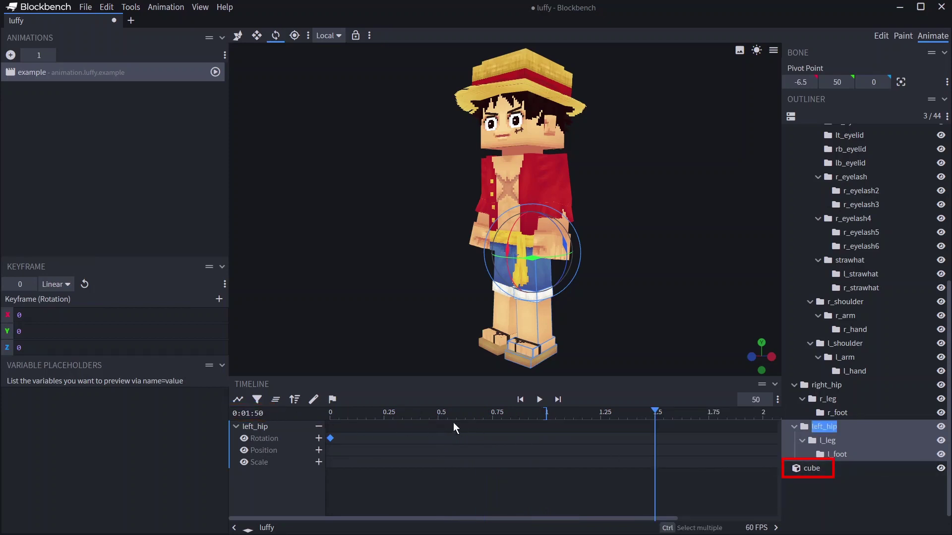
- Duplicate the zero-rotation keyframe to the 1 second mark and select both keyframes
{"action": "left_click", "coordinate": [438, 414]}
{"action": "key", "text": "ctrl+c"}
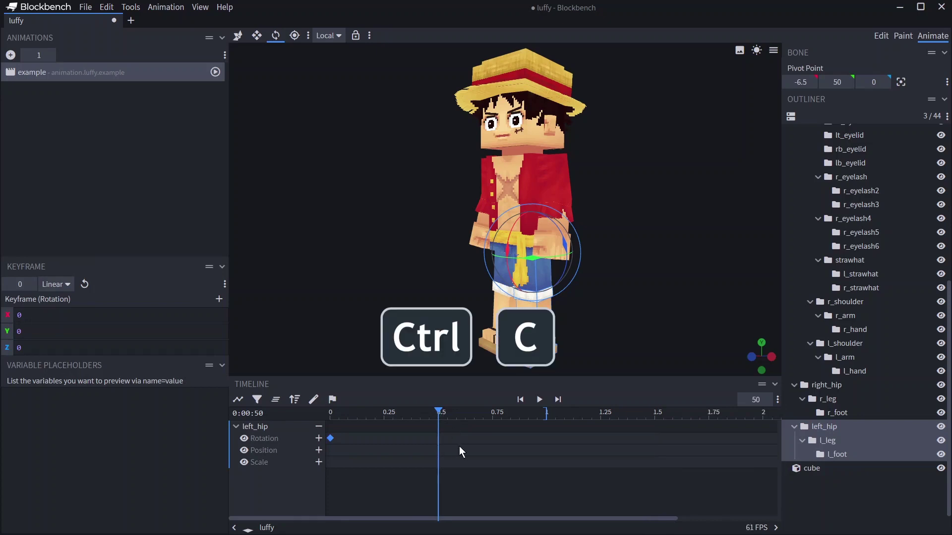
{"action": "key", "text": "ctrl+v"}
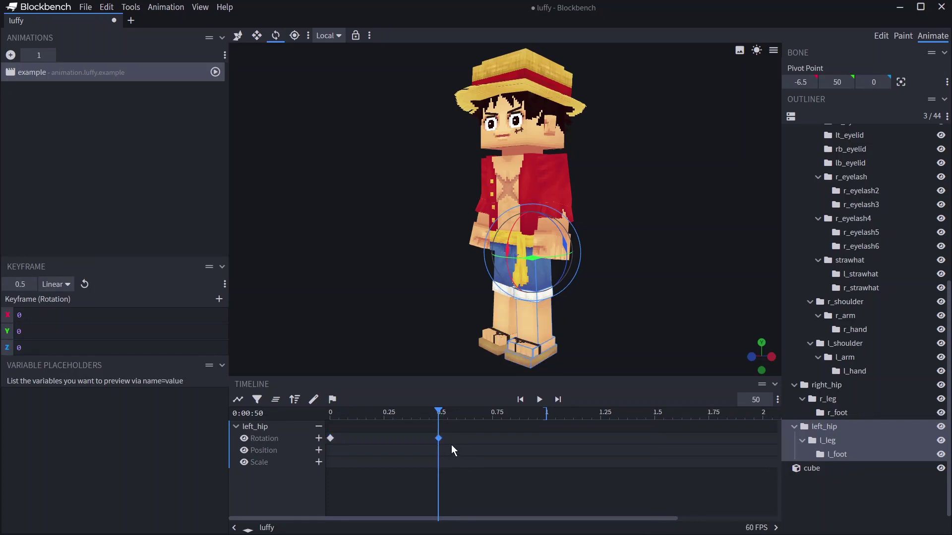
{"action": "left_click_drag", "start_coordinate": [439, 439], "coordinate": [549, 436]}
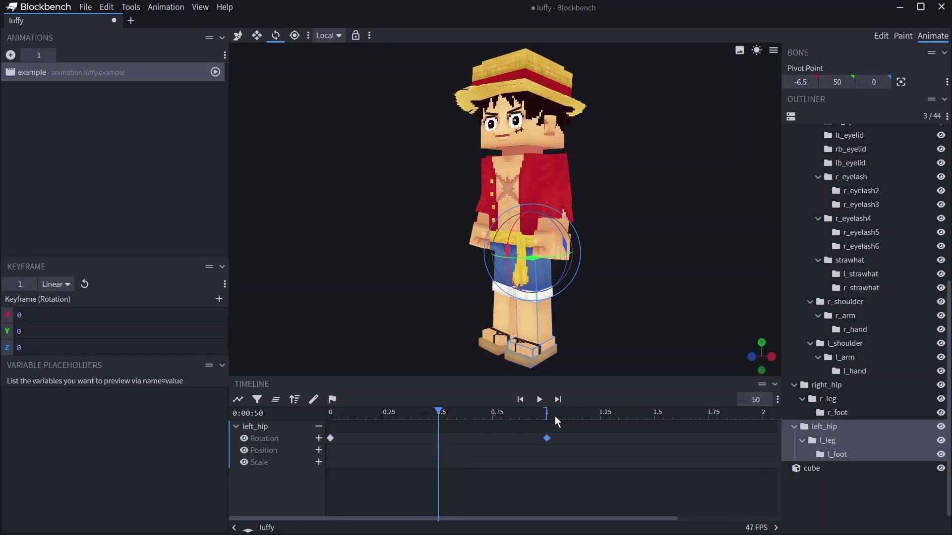
{"action": "left_click", "coordinate": [331, 439], "text": "ctrl"}
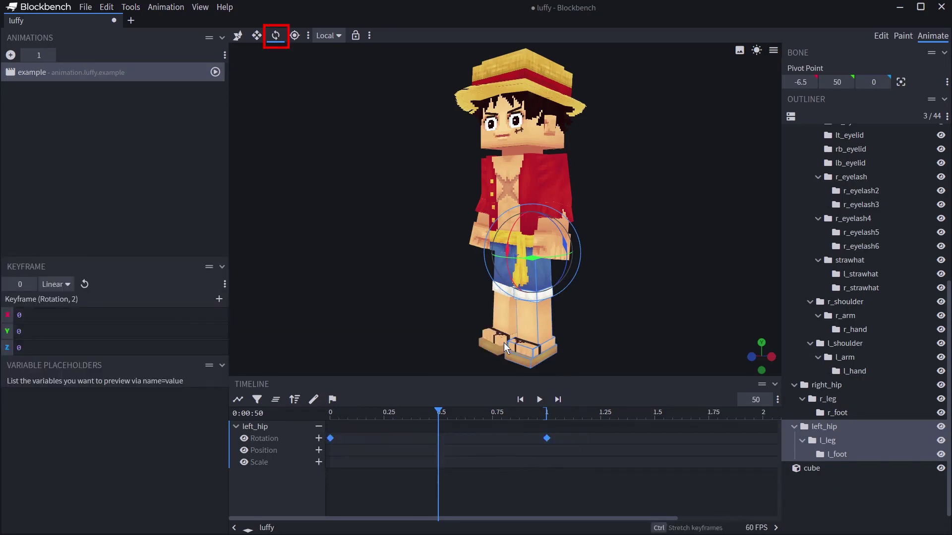
- Key left_hip at 0.5 s with X -50 and Z -20 in Bone space, then preview the swing
{"action": "left_click_drag", "start_coordinate": [512, 244], "coordinate": [515, 298]}
{"action": "double_click", "coordinate": [24, 315]}
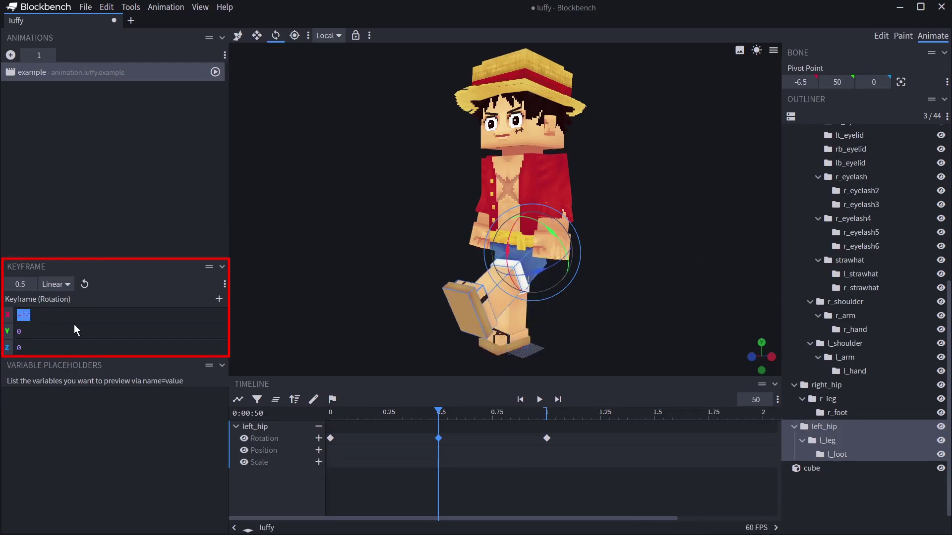
{"action": "type", "text": "-50"}
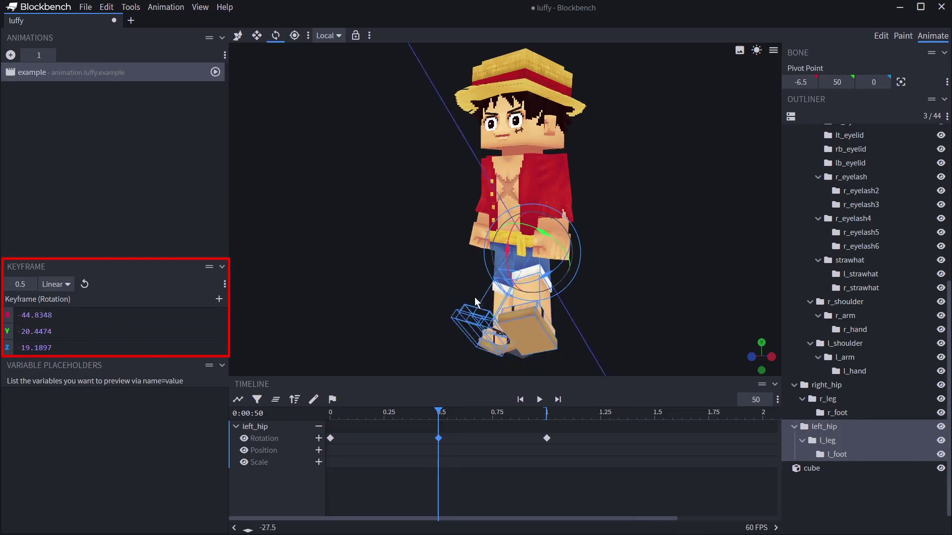
{"action": "left_click", "coordinate": [327, 35]}
{"action": "left_click", "coordinate": [330, 57]}
{"action": "left_click_drag", "start_coordinate": [540, 277], "coordinate": [559, 275]}
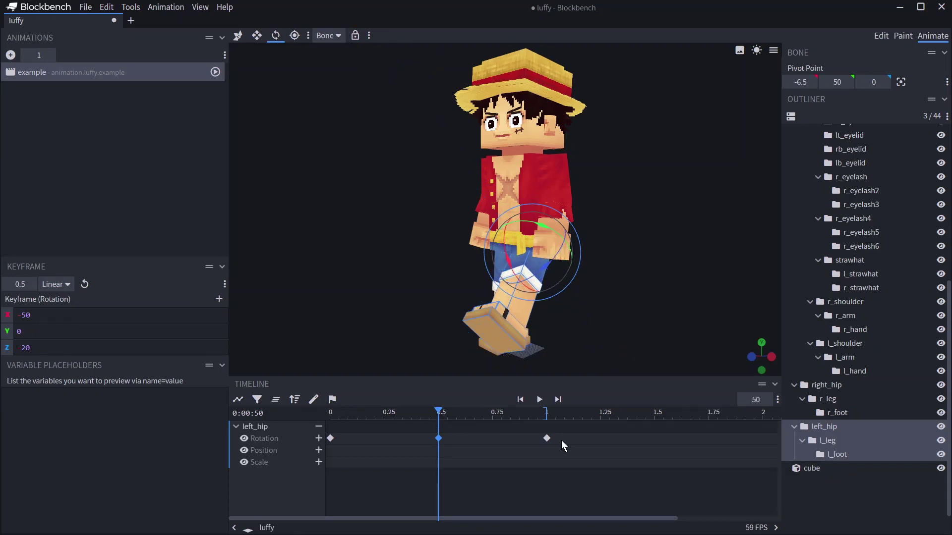
{"action": "key", "text": "space"}
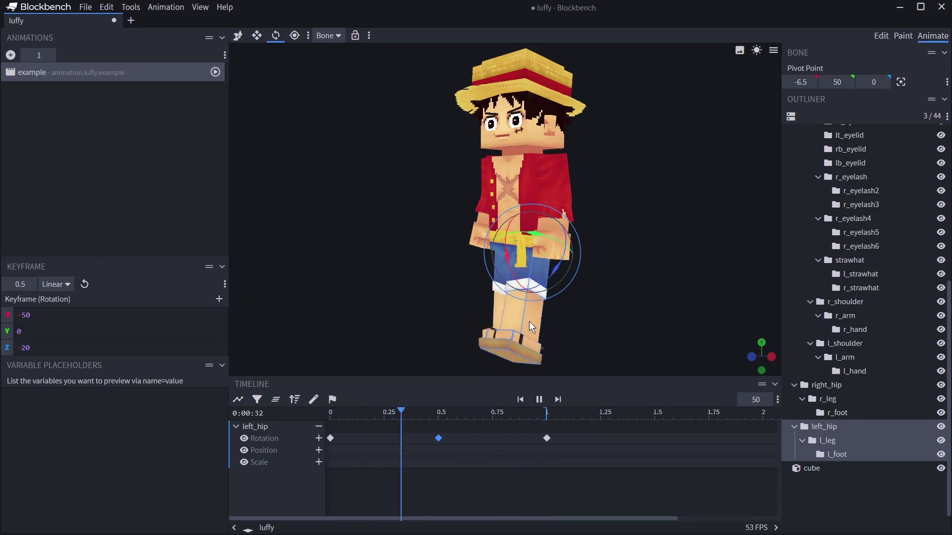
{"action": "key", "text": "space"}
{"action": "key", "text": "space"}
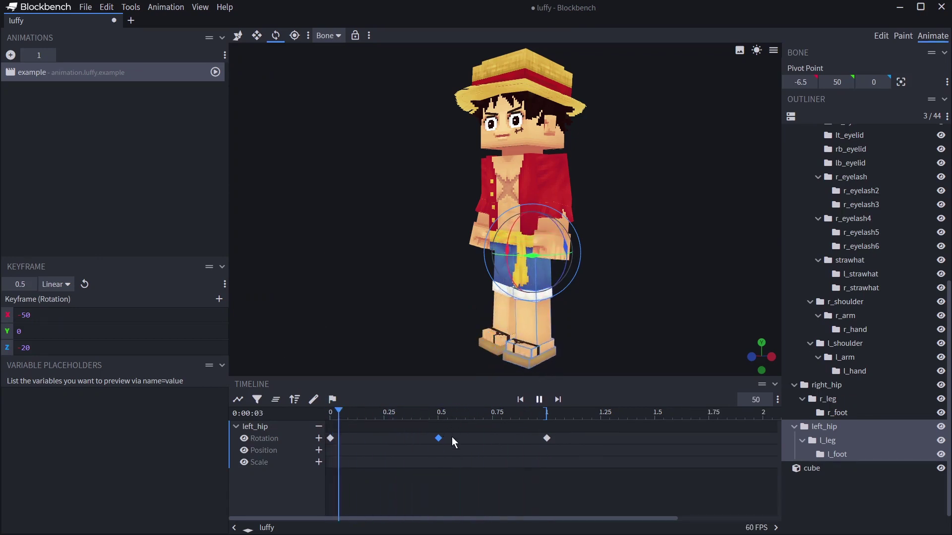
- Set the example animation to loop and play it
{"action": "right_click", "coordinate": [91, 69]}
{"action": "mouse_move", "coordinate": [132, 124]}
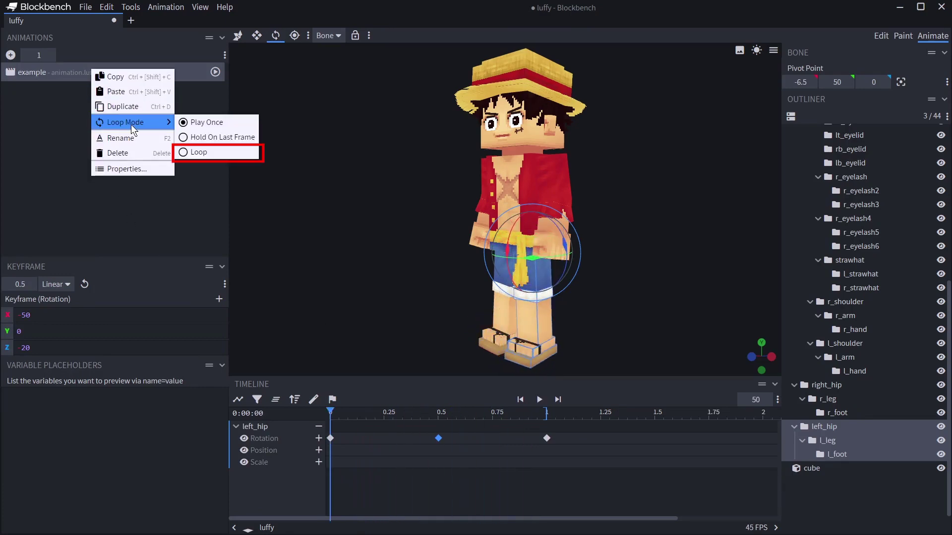
{"action": "left_click", "coordinate": [215, 152]}
{"action": "key", "text": "space"}
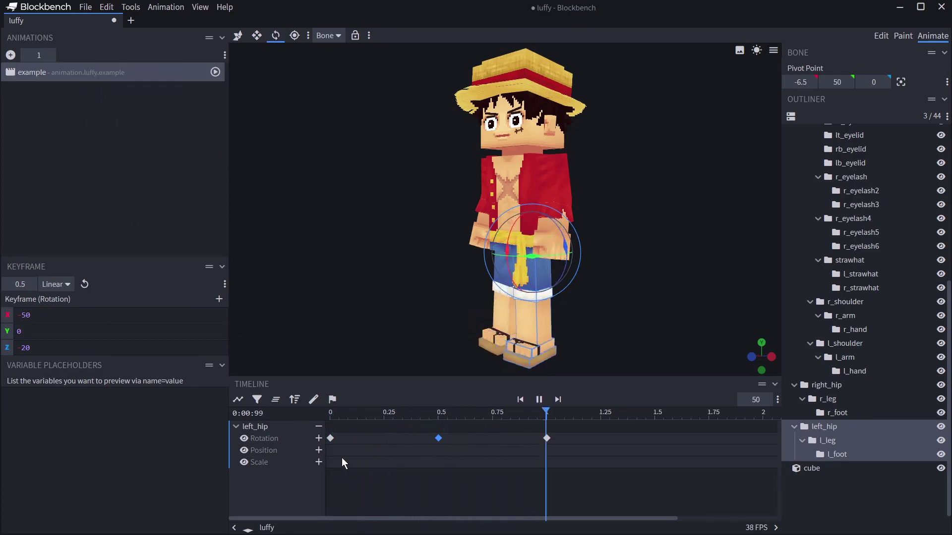
- In the graph view, set the left_hip rotation keyframes to Smooth interpolation, trying Step in between
{"action": "left_click", "coordinate": [237, 400]}
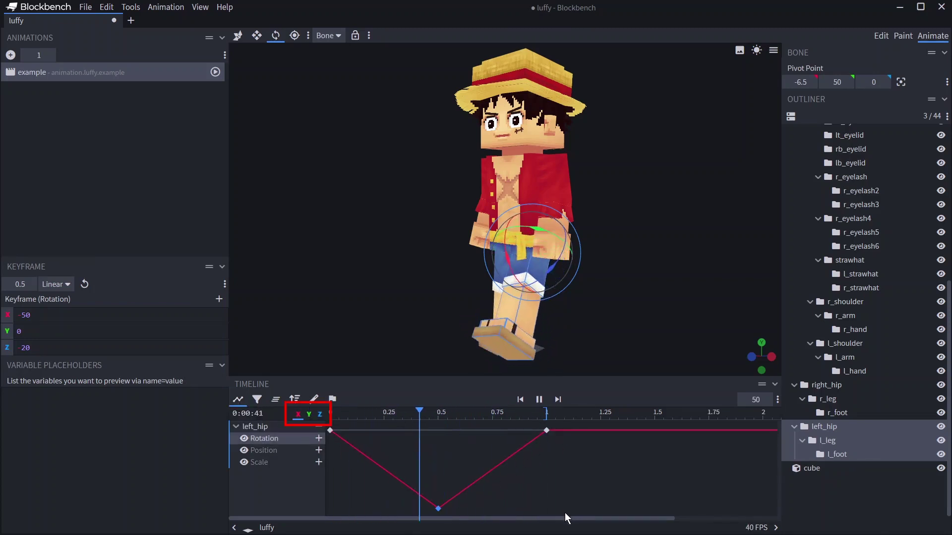
{"action": "left_click_drag", "start_coordinate": [564, 512], "coordinate": [326, 424]}
{"action": "left_click", "coordinate": [56, 284]}
{"action": "left_click", "coordinate": [55, 308]}
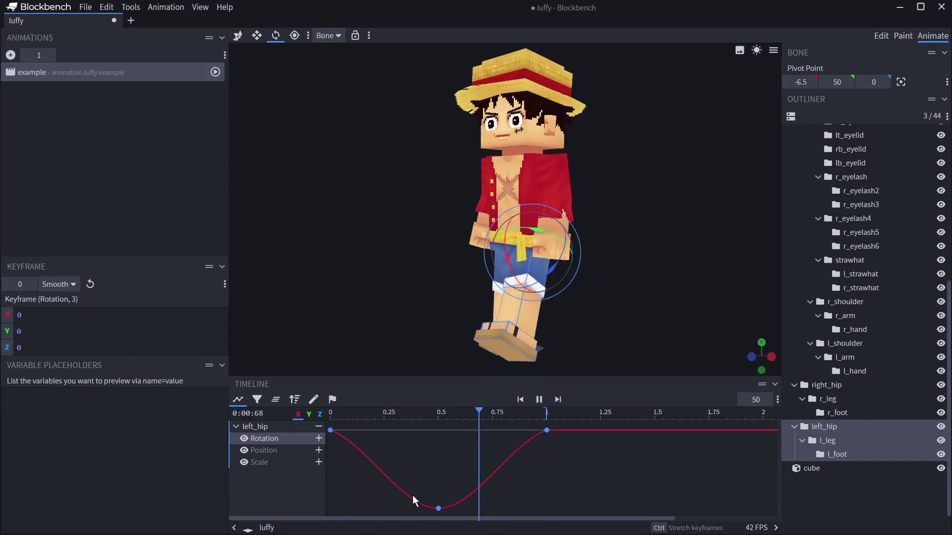
{"action": "left_click", "coordinate": [58, 284]}
{"action": "left_click", "coordinate": [66, 328]}
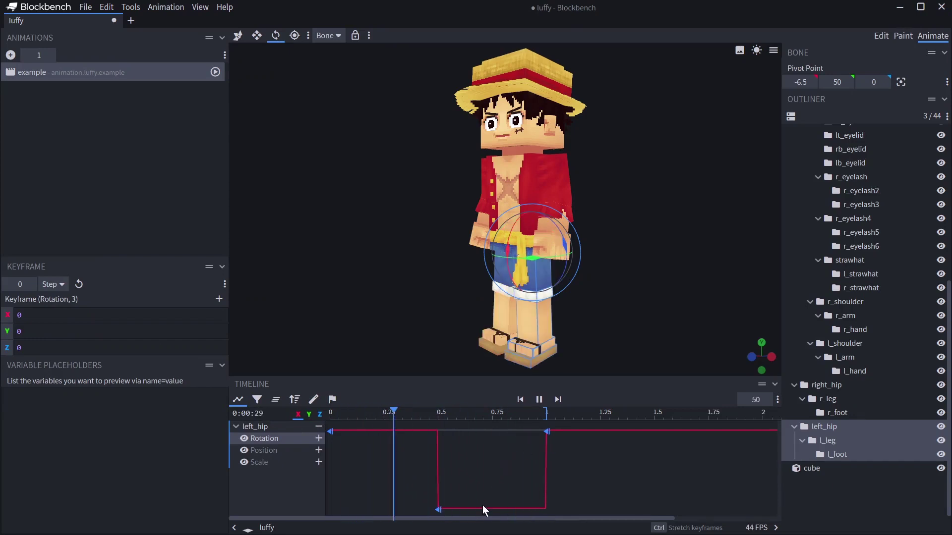
{"action": "left_click", "coordinate": [58, 284]}
{"action": "left_click", "coordinate": [66, 314]}
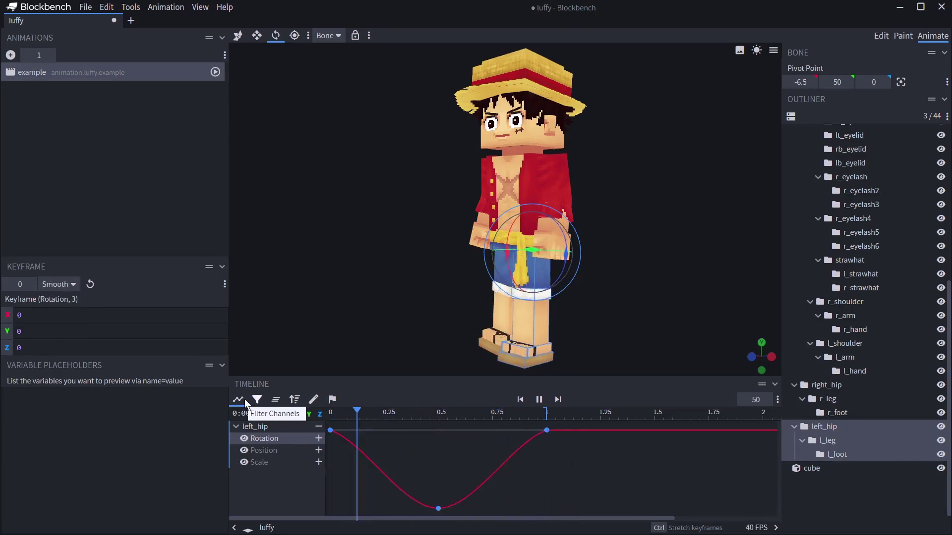
- Copy left_hip's rotation keyframes onto right_hip, then delete the pasted copies
{"action": "left_click", "coordinate": [240, 399]}
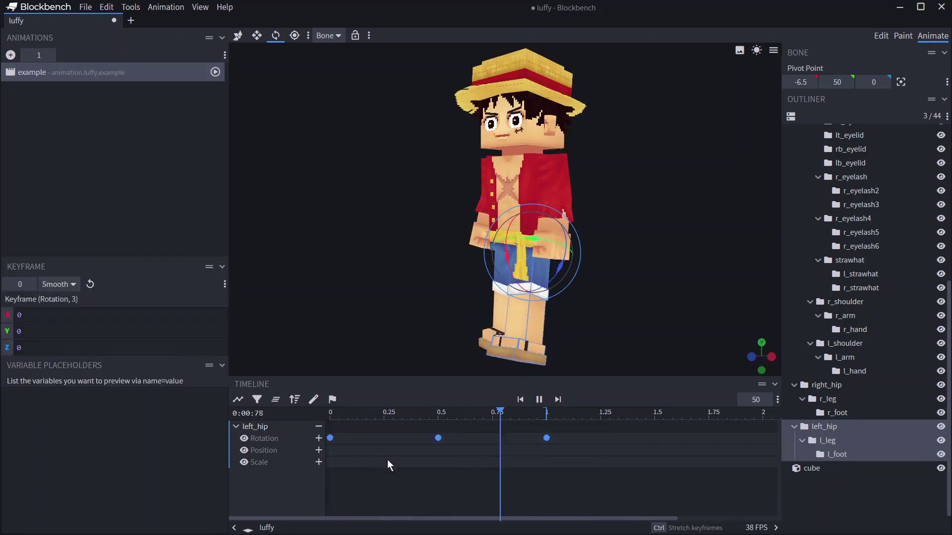
{"action": "key", "text": "ctrl+a"}
{"action": "key", "text": "ctrl+c"}
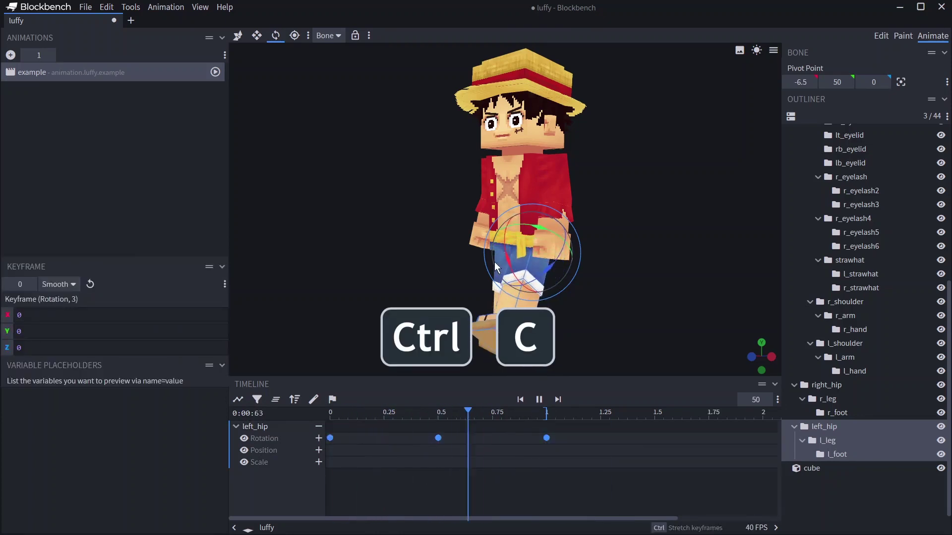
{"action": "left_click", "coordinate": [495, 262]}
{"action": "left_click_drag", "start_coordinate": [333, 414], "coordinate": [322, 415]}
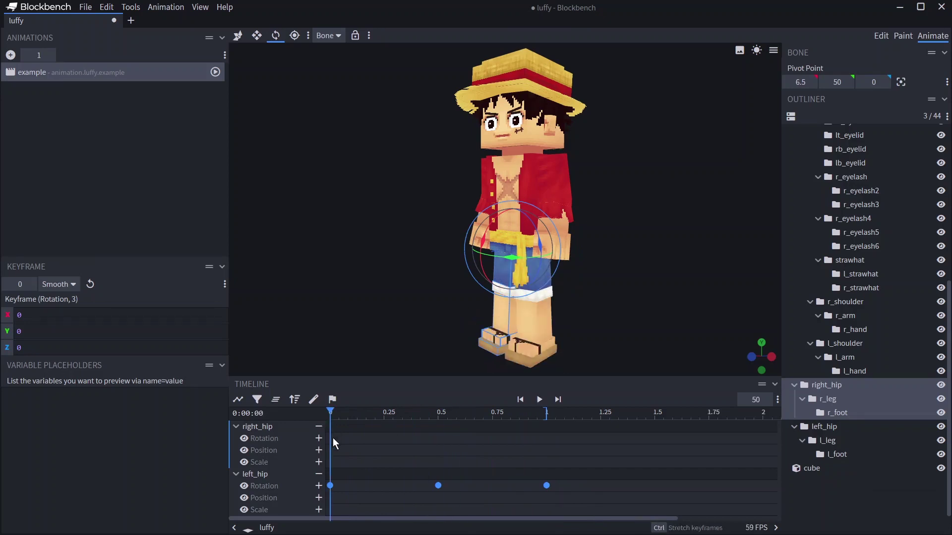
{"action": "left_click", "coordinate": [332, 438]}
{"action": "key", "text": "ctrl+v"}
{"action": "key", "text": "Delete"}
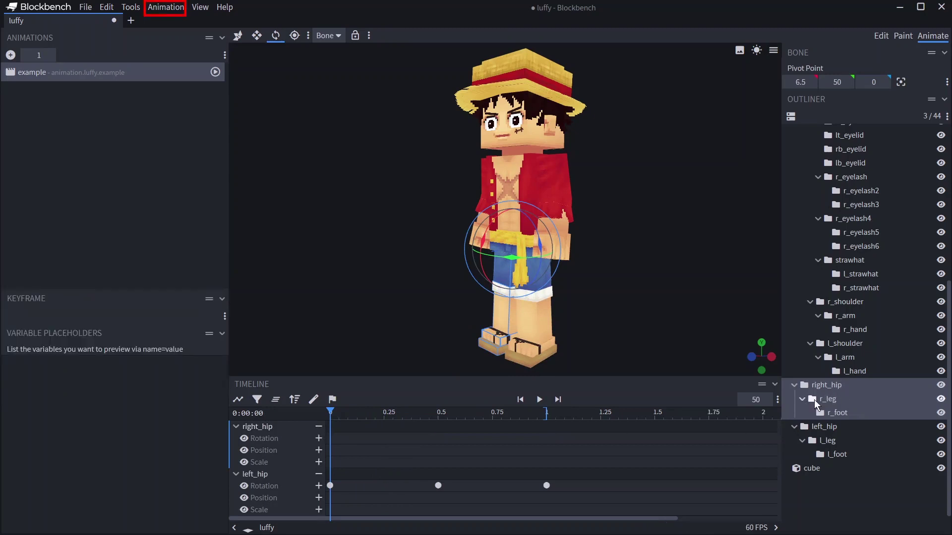
- Mirror the animation onto the opposite side with Flip Animation and play the walk
{"action": "left_click", "coordinate": [171, 7]}
{"action": "left_click", "coordinate": [191, 77]}
{"action": "left_click", "coordinate": [517, 143]}
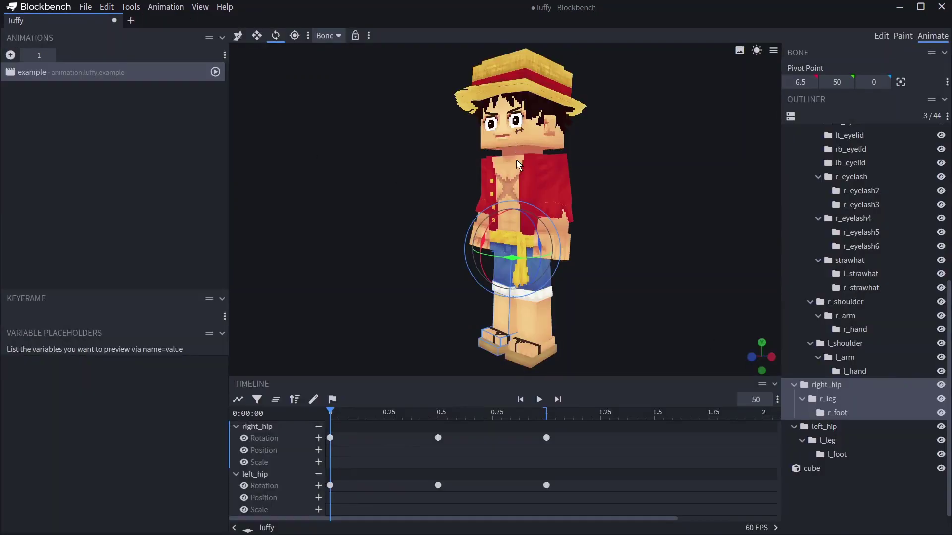
{"action": "key", "text": "space"}
- Select the three right_hip rotation keyframes, flip them on Y, and preview the result
{"action": "left_click", "coordinate": [412, 407]}
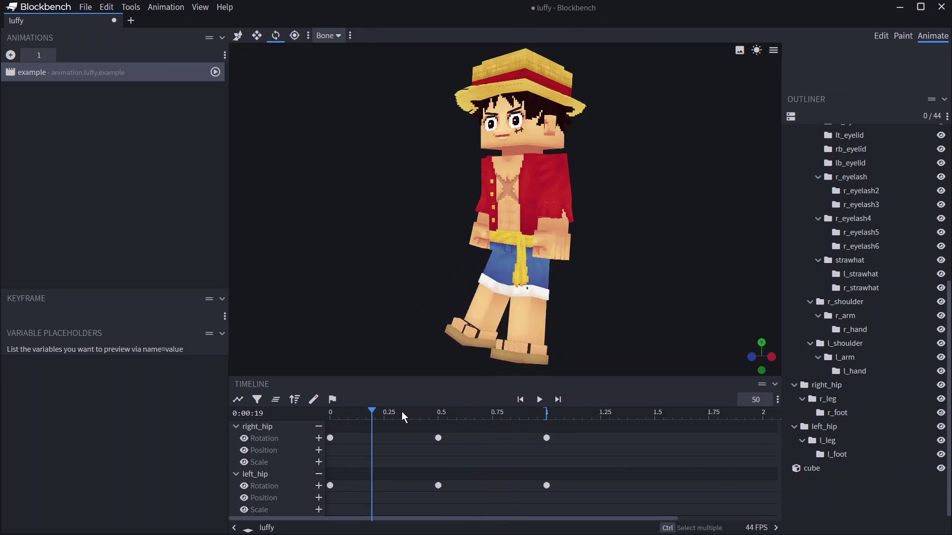
{"action": "left_click_drag", "start_coordinate": [547, 455], "coordinate": [325, 428]}
{"action": "key", "text": "space"}
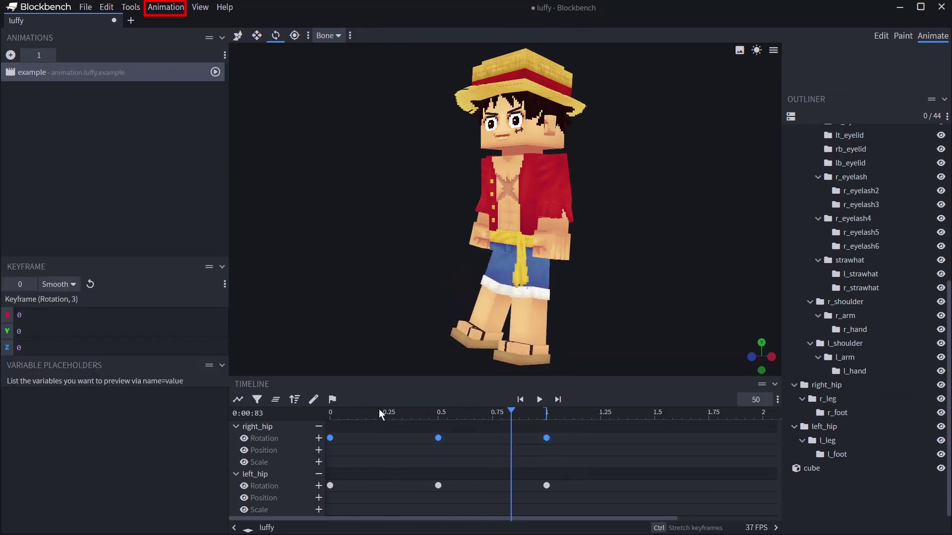
{"action": "left_click", "coordinate": [165, 7]}
{"action": "mouse_move", "coordinate": [181, 110]}
{"action": "left_click", "coordinate": [272, 124]}
{"action": "key", "text": "space"}
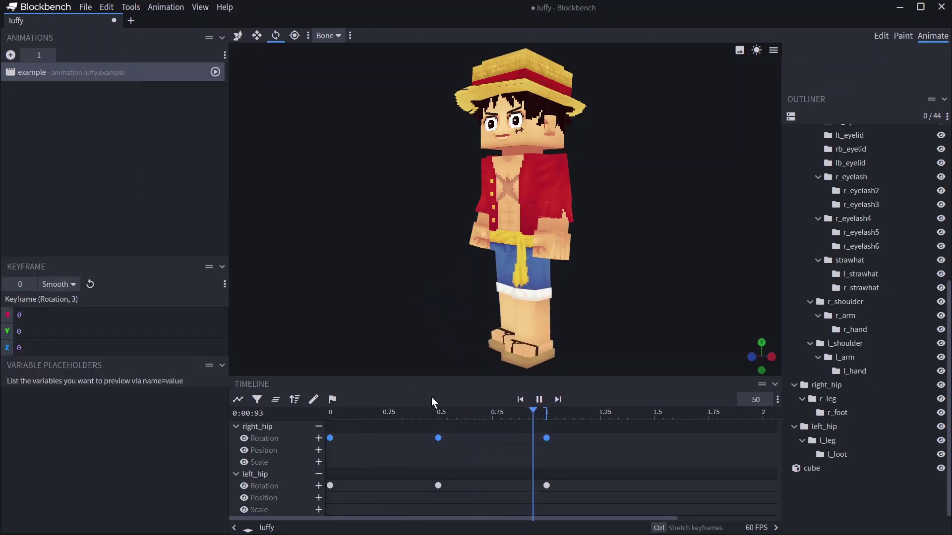
{"action": "left_click", "coordinate": [166, 7]}
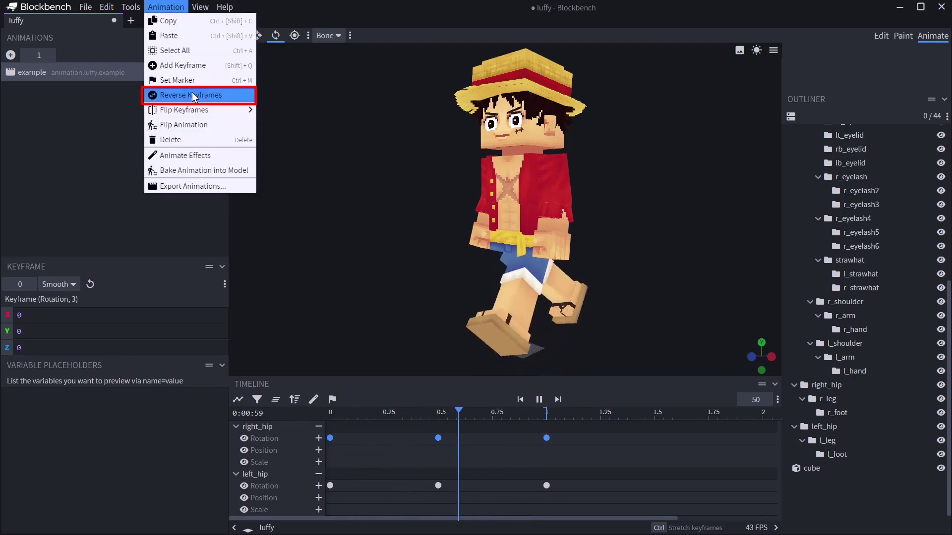
{"action": "left_click", "coordinate": [326, 256]}
- Move to the 0.5 second pose and bake it into the model
{"action": "left_click_drag", "start_coordinate": [418, 416], "coordinate": [322, 410]}
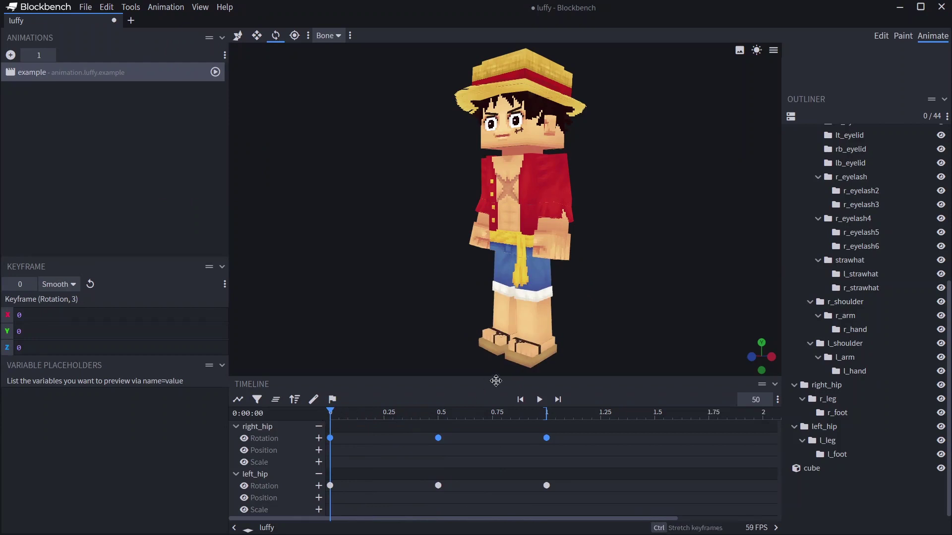
{"action": "left_click_drag", "start_coordinate": [438, 414], "coordinate": [434, 417]}
{"action": "left_click", "coordinate": [163, 8]}
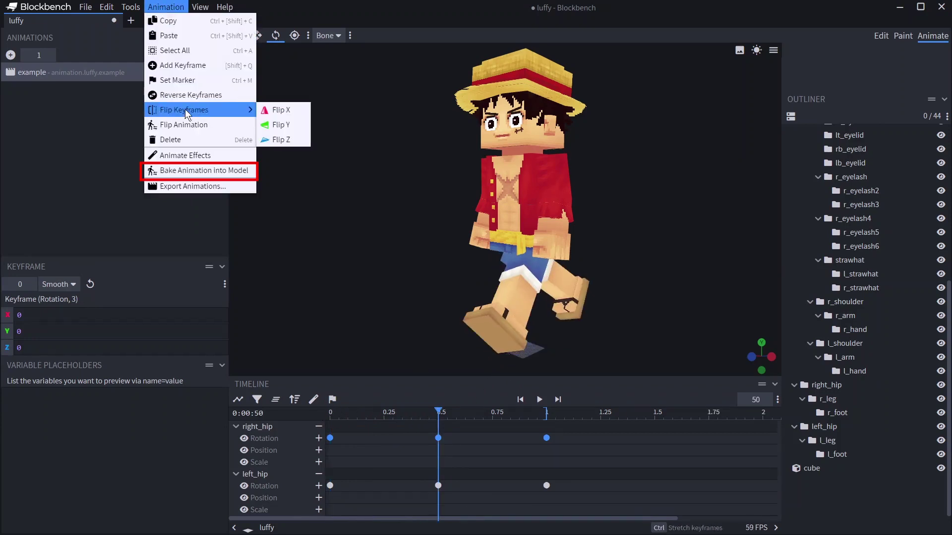
{"action": "left_click", "coordinate": [208, 178]}
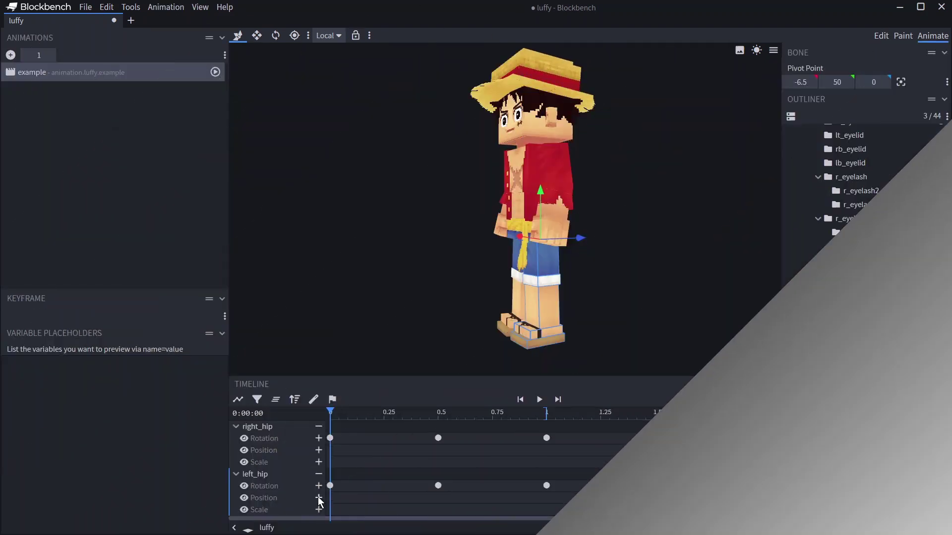
- Key left_hip's position at 0.5 s with Z -33, play, then try and undo a left-hand scale
{"action": "left_click", "coordinate": [319, 498]}
{"action": "left_click", "coordinate": [438, 413]}
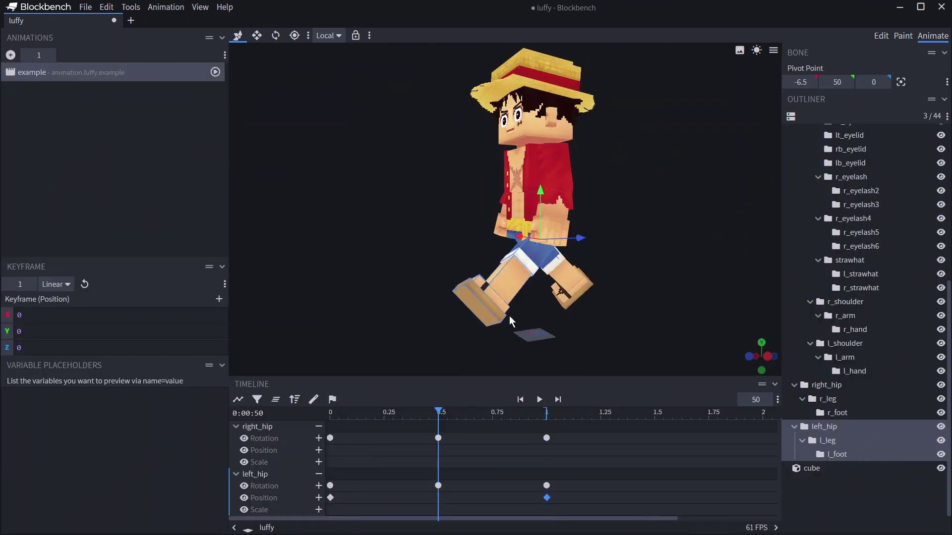
{"action": "left_click_drag", "start_coordinate": [550, 238], "coordinate": [528, 258]}
{"action": "key", "text": "space"}
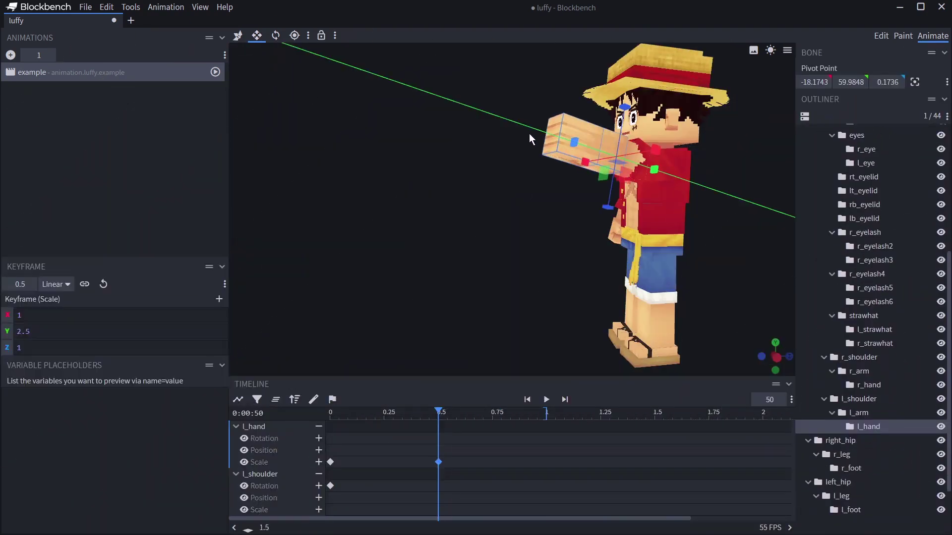
{"action": "left_click_drag", "start_coordinate": [528, 133], "coordinate": [612, 157]}
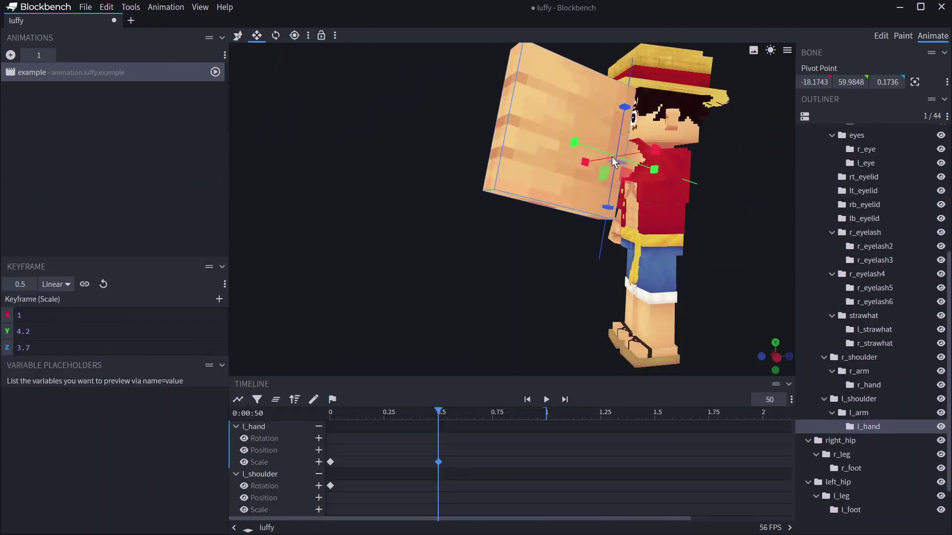
{"action": "key", "text": "ctrl+z"}
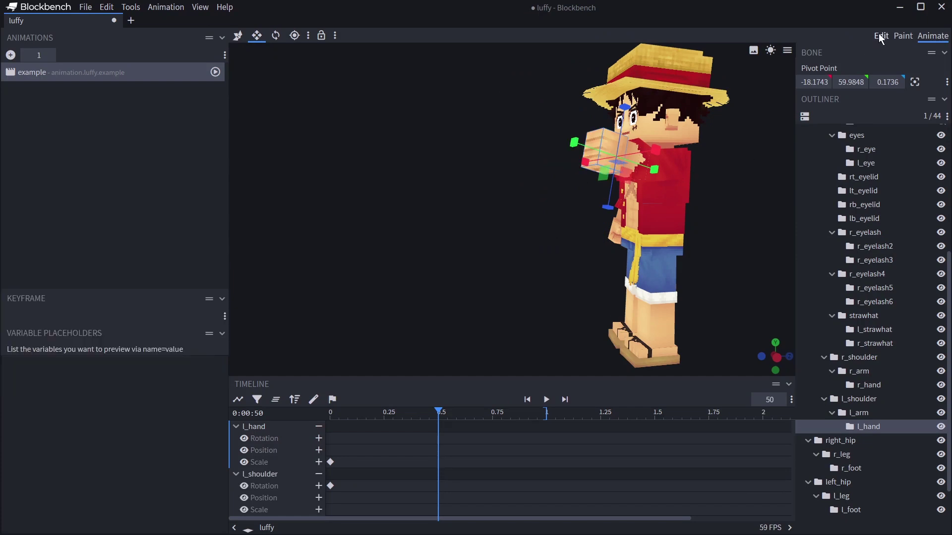
- Group l_hand's cube into a new bone pivoted at -18, 54, 0, then return to Animate
{"action": "left_click", "coordinate": [880, 36]}
{"action": "scroll", "coordinate": [870, 425], "scroll_direction": "down", "scroll_amount": 10}
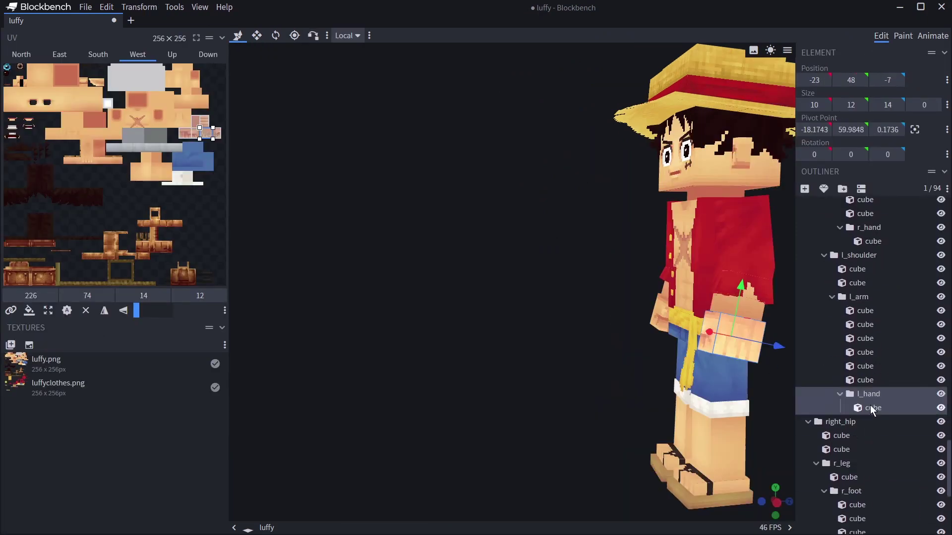
{"action": "key", "text": "ctrl+g"}
{"action": "mouse_move", "coordinate": [874, 407]}
{"action": "left_mouse_down"}
{"action": "mouse_move", "coordinate": [884, 427]}
{"action": "mouse_move", "coordinate": [871, 422]}
{"action": "left_mouse_up"}
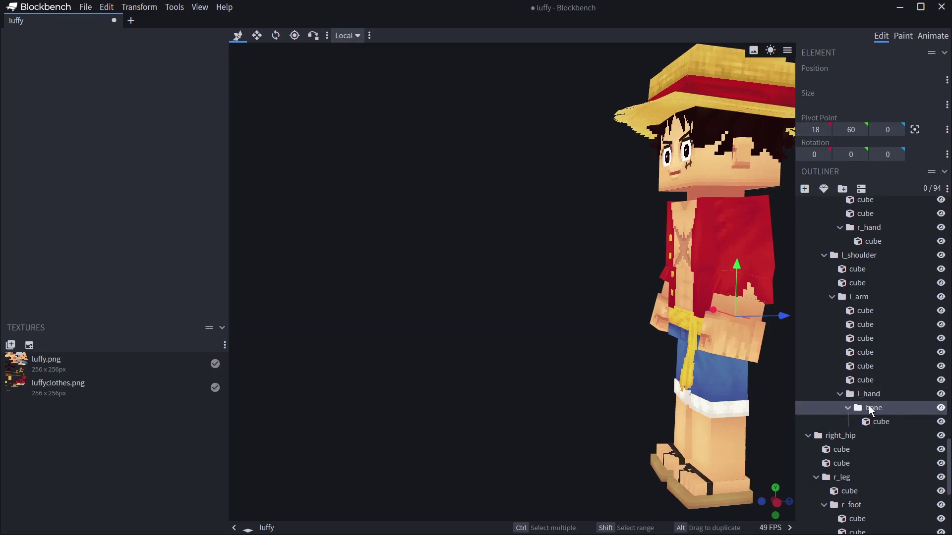
{"action": "left_click", "coordinate": [914, 130]}
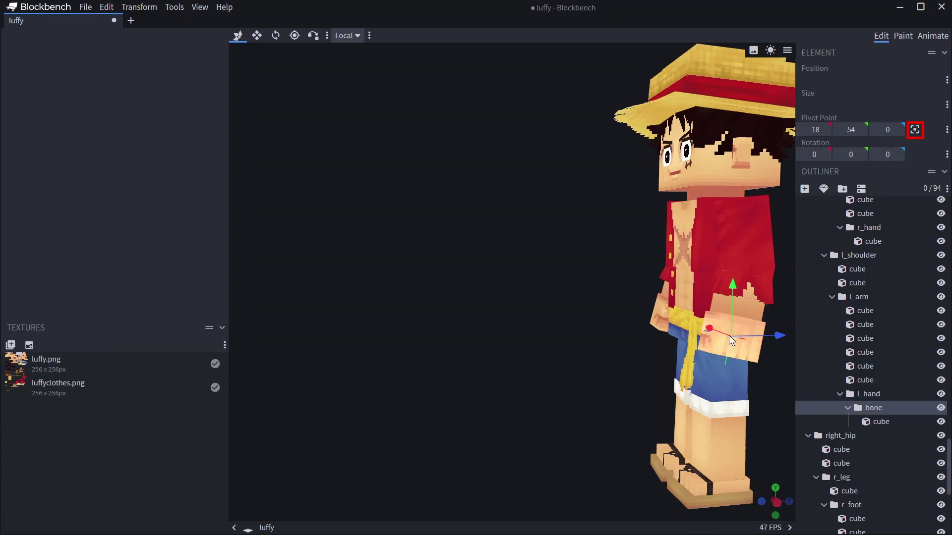
{"action": "left_click", "coordinate": [931, 37]}
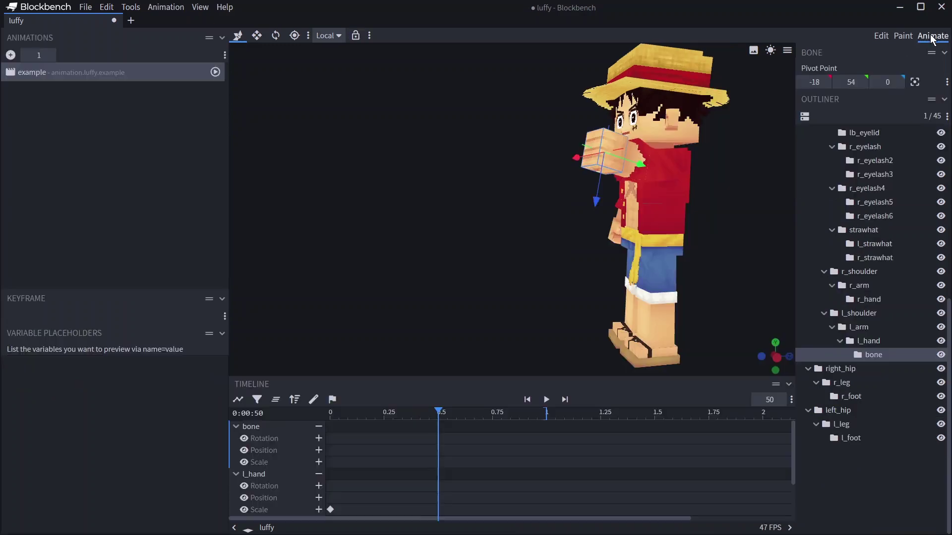
- Add a scale keyframe to the hand bone with its Y scale set to 0
{"action": "key", "text": "s"}
{"action": "left_click_drag", "start_coordinate": [586, 146], "coordinate": [753, 291]}
{"action": "key", "text": "ctrl+z"}
{"action": "left_click", "coordinate": [319, 462]}
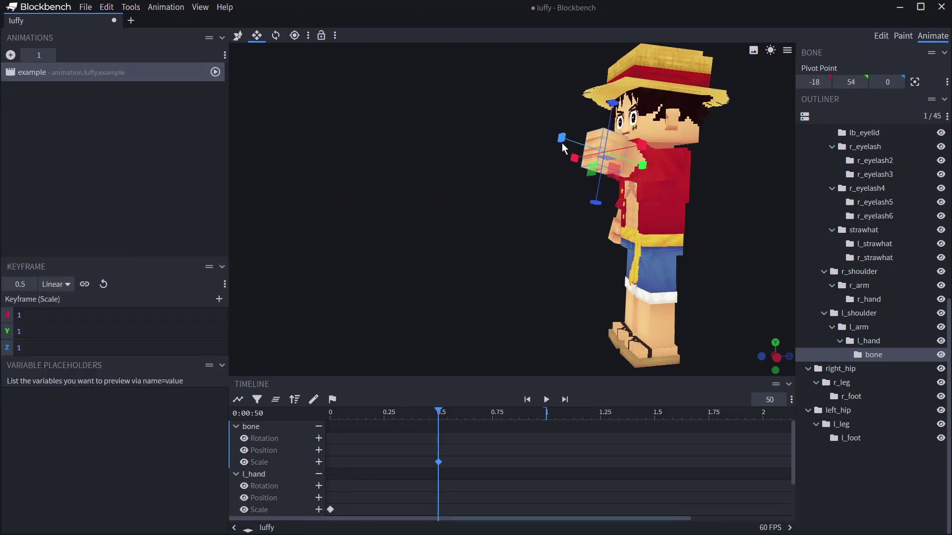
{"action": "mouse_move", "coordinate": [561, 142]}
{"action": "left_mouse_down"}
{"action": "mouse_move", "coordinate": [704, 210]}
{"action": "mouse_move", "coordinate": [561, 144]}
{"action": "left_mouse_up"}
{"action": "double_click", "coordinate": [170, 330]}
{"action": "type", "text": "0"}
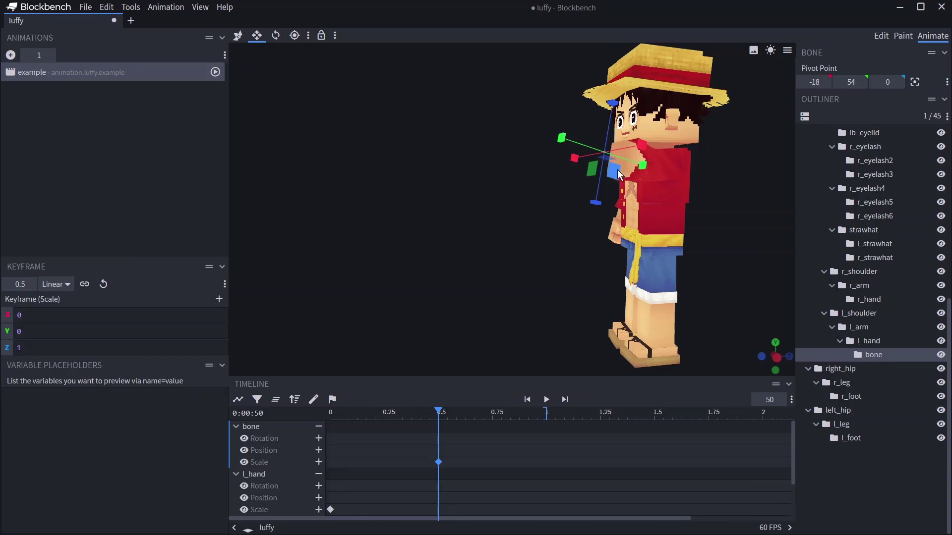
- Set the time-0 scale keyframe's X value to 1 and its interpolation to Step
{"action": "left_click", "coordinate": [329, 412]}
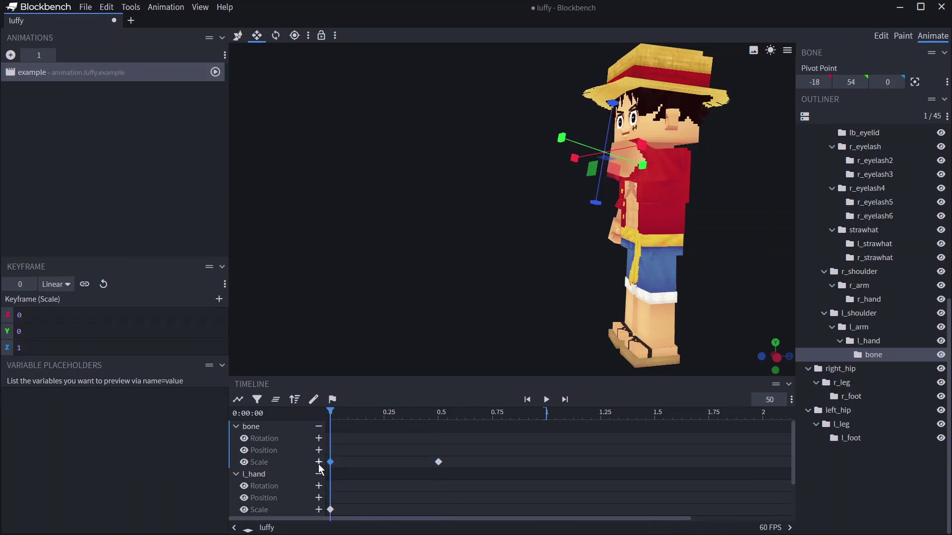
{"action": "double_click", "coordinate": [33, 315]}
{"action": "type", "text": "1"}
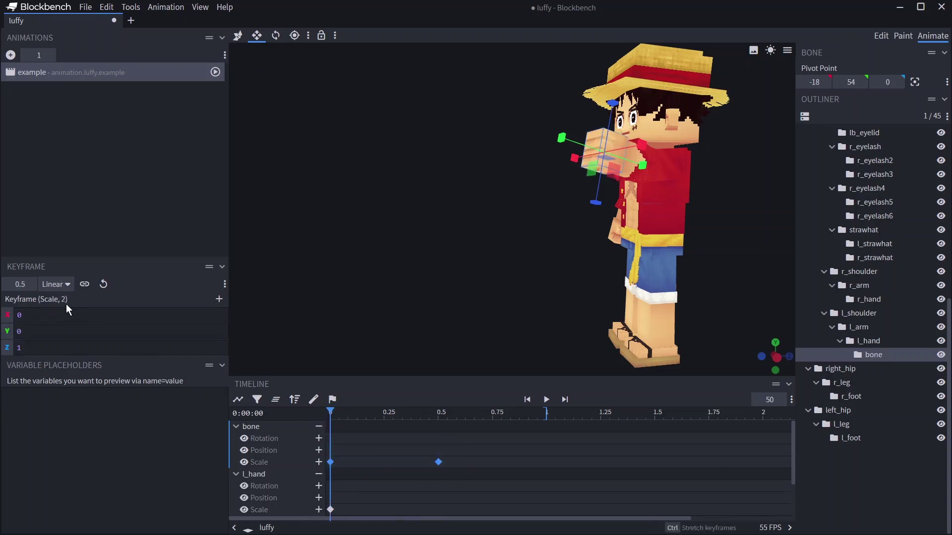
{"action": "left_click", "coordinate": [52, 285]}
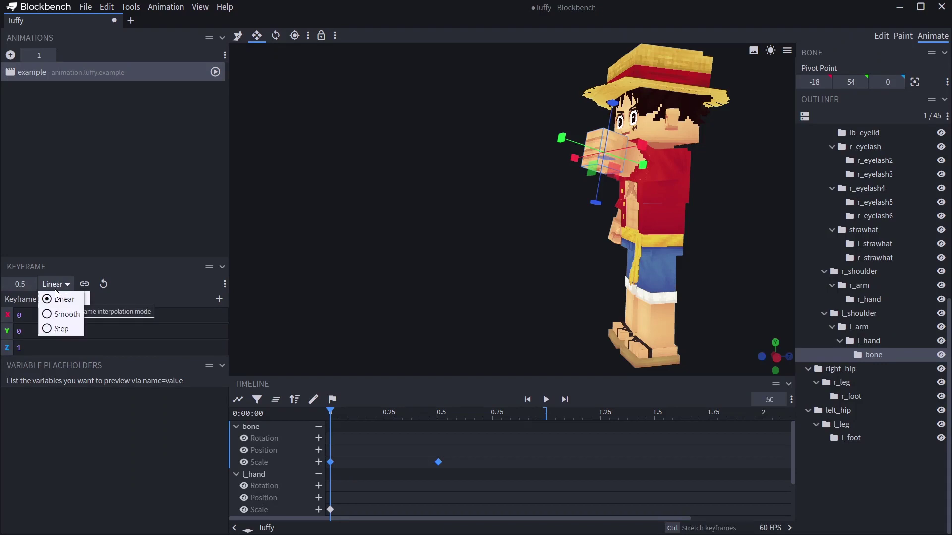
{"action": "left_click", "coordinate": [66, 329]}
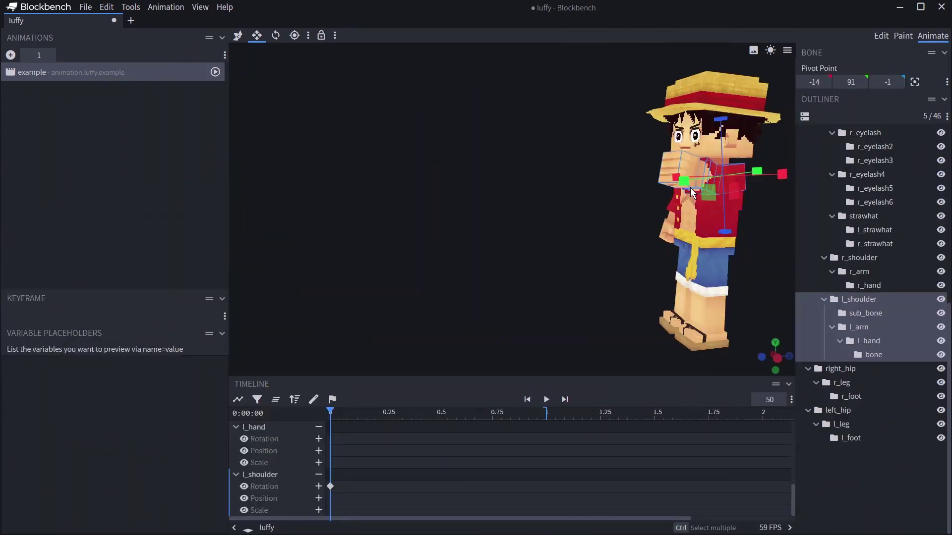
- Check sub_bone in Edit mode, then drag l_arm's position to stretch the left arm far outward
{"action": "left_click_drag", "start_coordinate": [690, 187], "coordinate": [613, 194]}
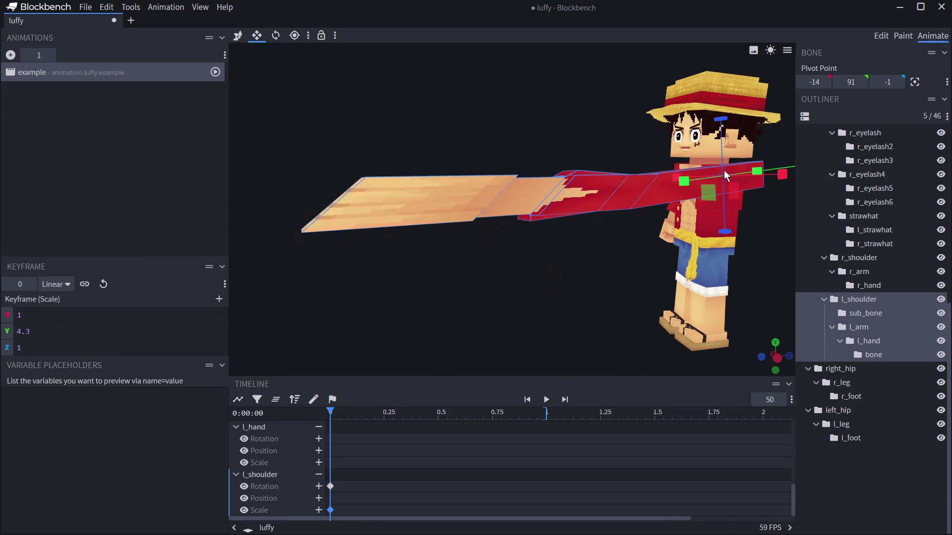
{"action": "key", "text": "ctrl+z"}
{"action": "left_click", "coordinate": [881, 36]}
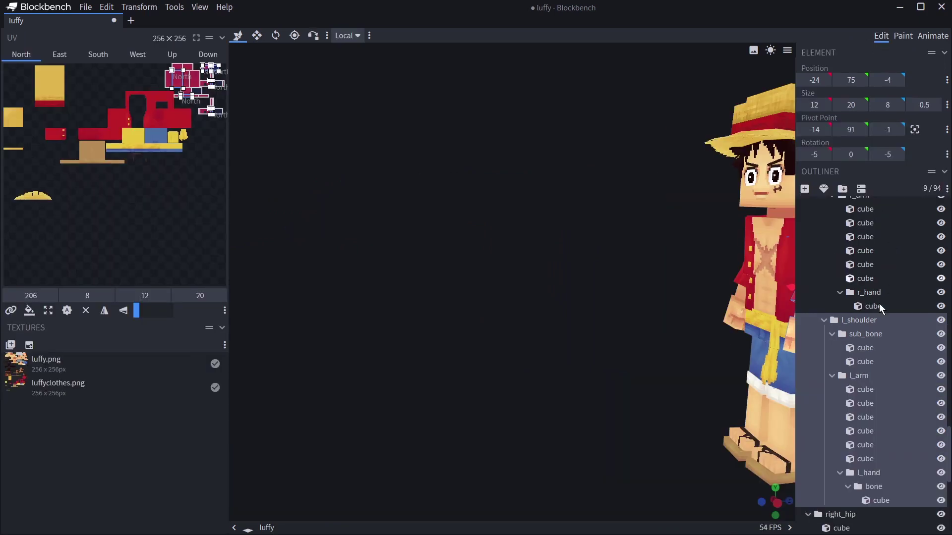
{"action": "left_click", "coordinate": [867, 331]}
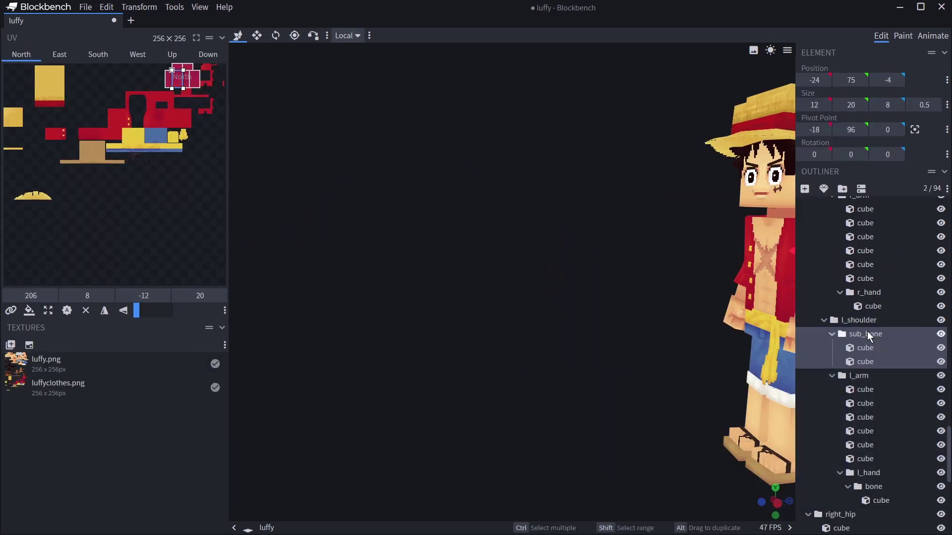
{"action": "left_click", "coordinate": [931, 36]}
{"action": "left_click", "coordinate": [873, 300]}
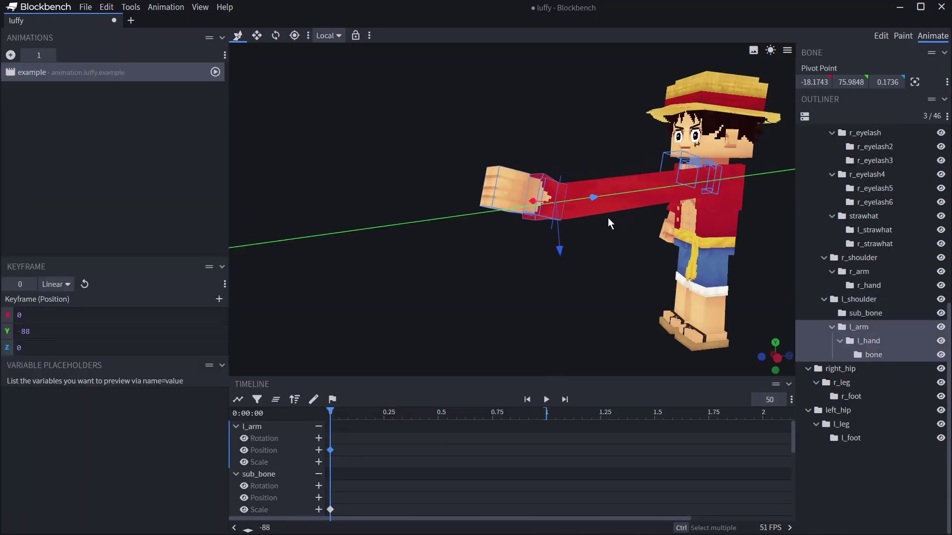
{"action": "left_click_drag", "start_coordinate": [608, 218], "coordinate": [433, 189]}
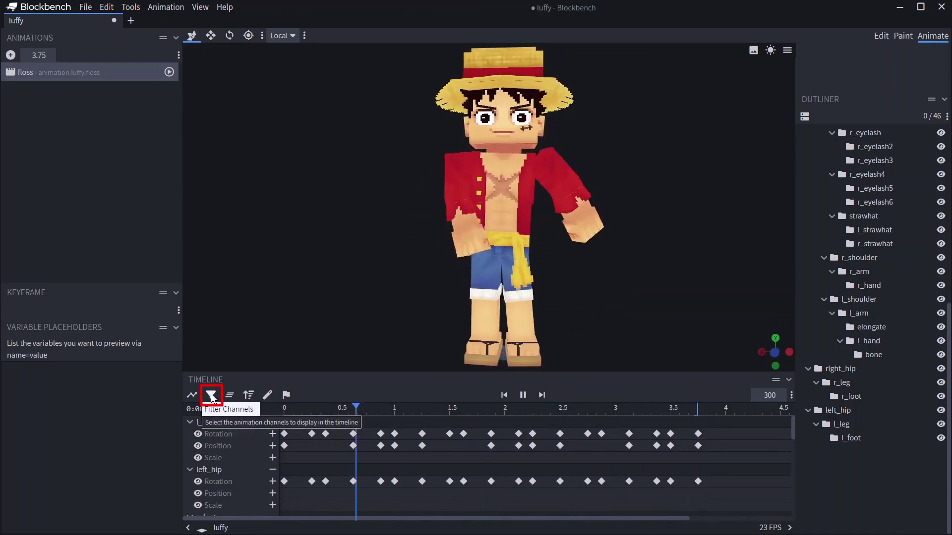
- Filter the timeline to hide Position and empty channels, then clear and re-add the animated bones
{"action": "left_click", "coordinate": [210, 395]}
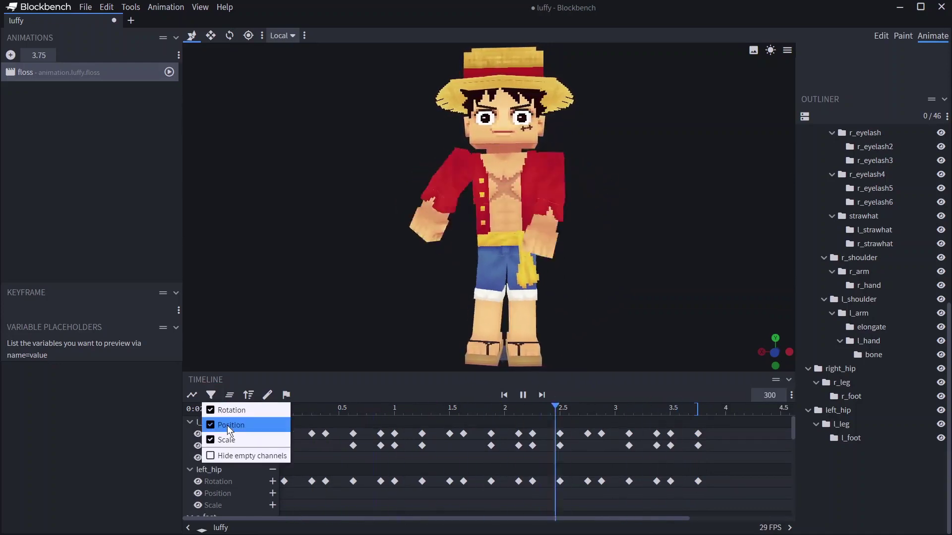
{"action": "left_click", "coordinate": [227, 426]}
{"action": "left_click", "coordinate": [210, 395]}
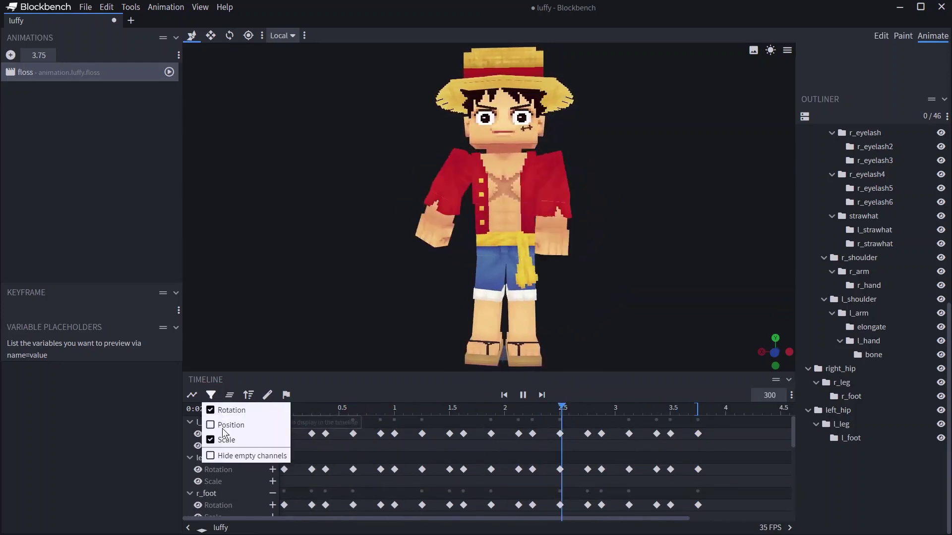
{"action": "left_click", "coordinate": [227, 456]}
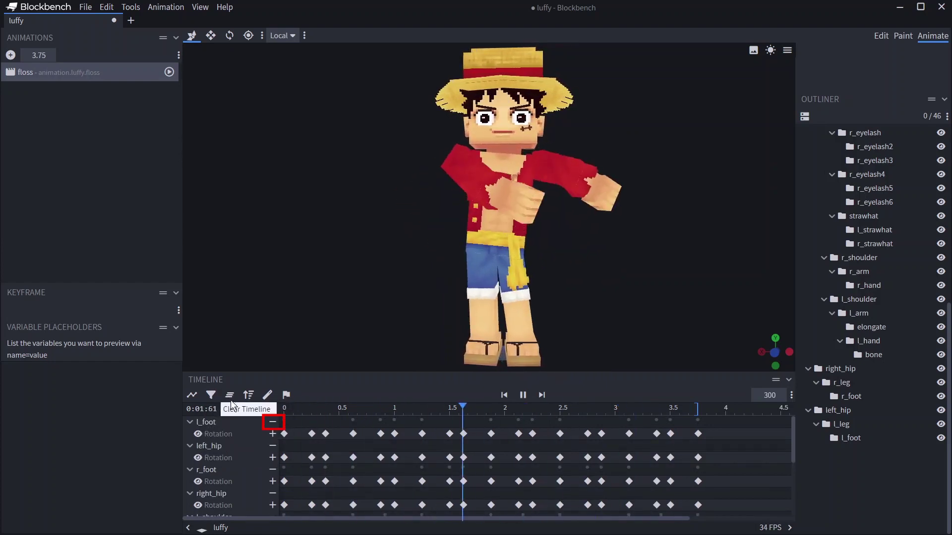
{"action": "left_click", "coordinate": [272, 422]}
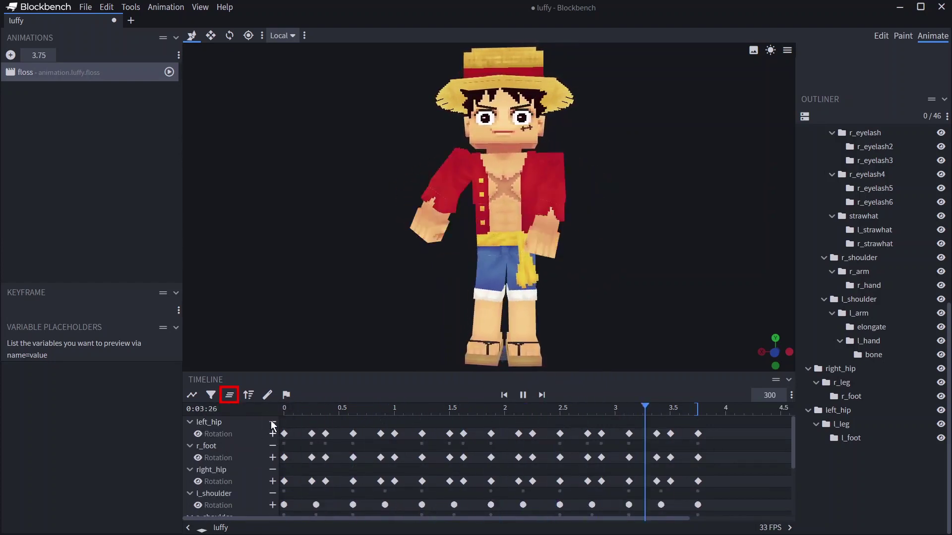
{"action": "left_click", "coordinate": [230, 399]}
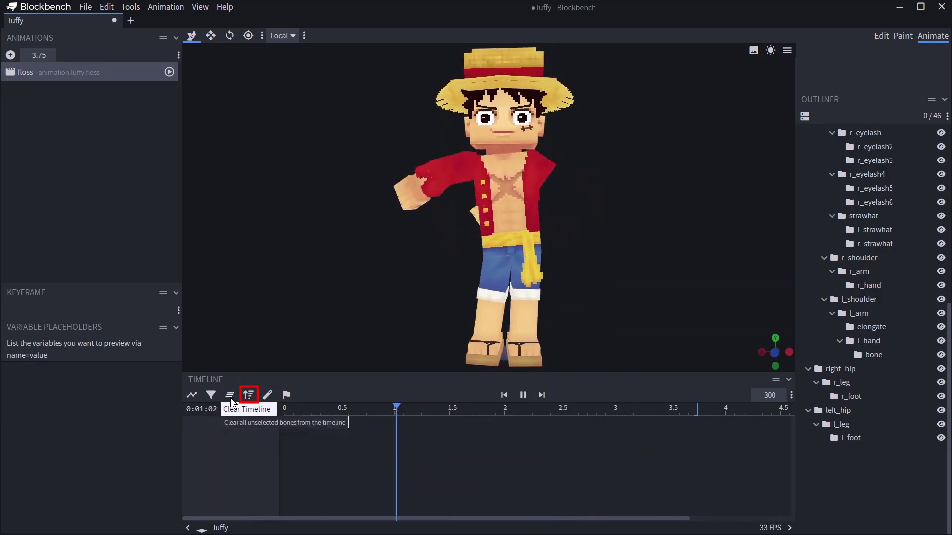
{"action": "left_click", "coordinate": [250, 401]}
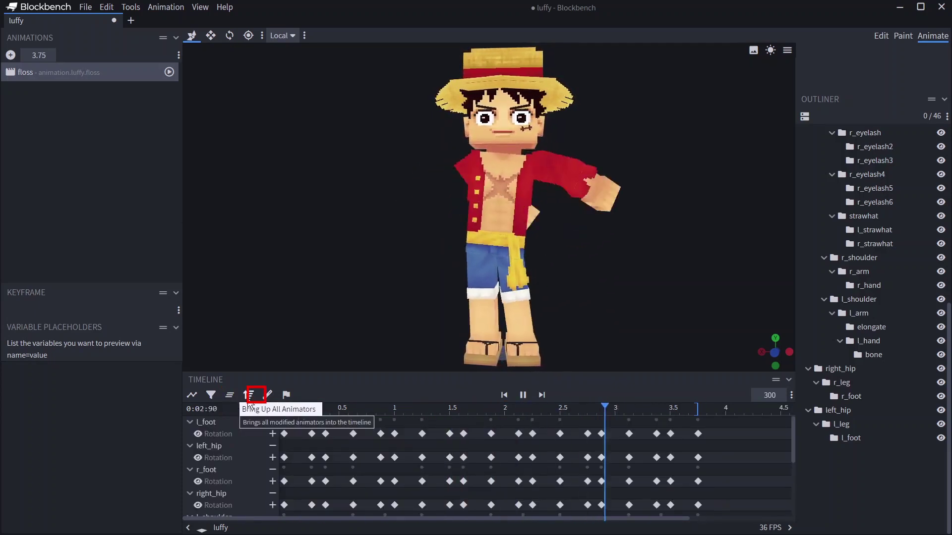
- Place a marker near 2 seconds and colour it orange
{"action": "left_click", "coordinate": [288, 395]}
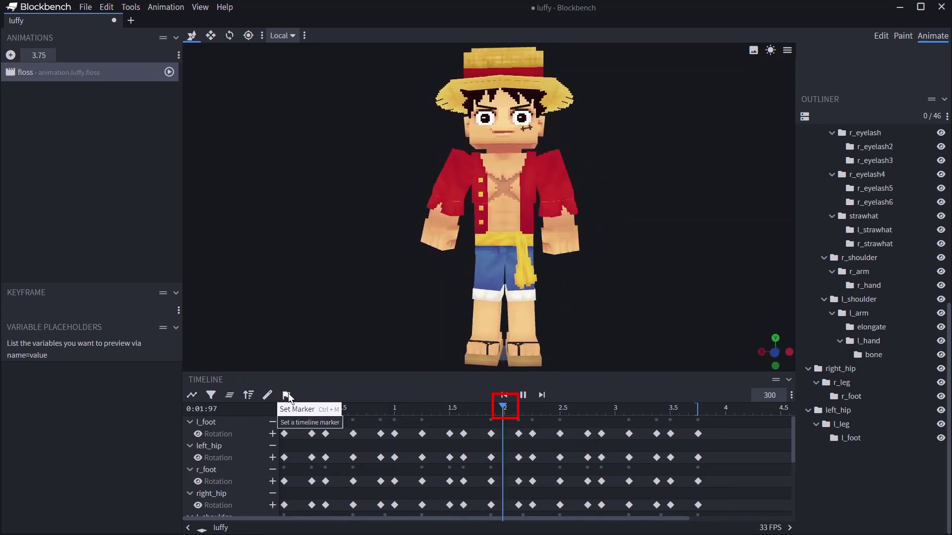
{"action": "right_click", "coordinate": [505, 407]}
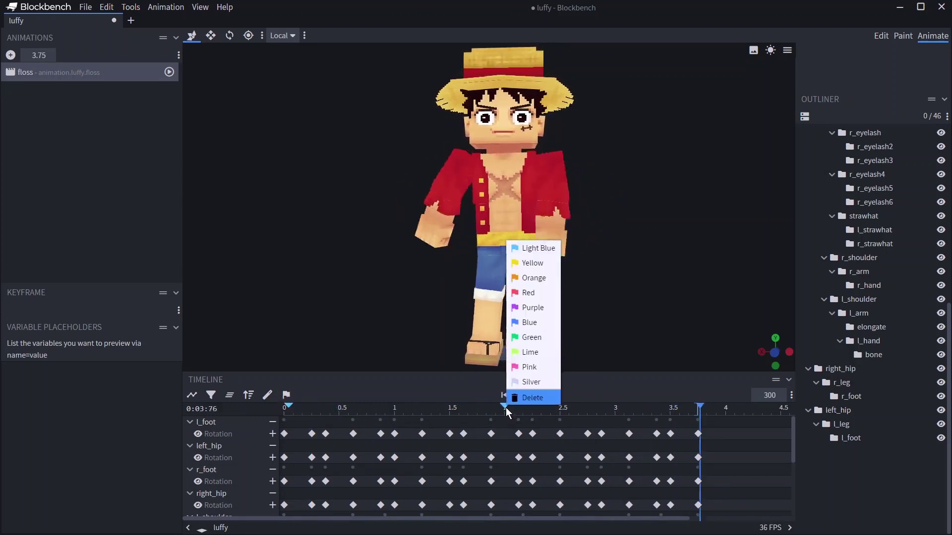
{"action": "left_click", "coordinate": [534, 282]}
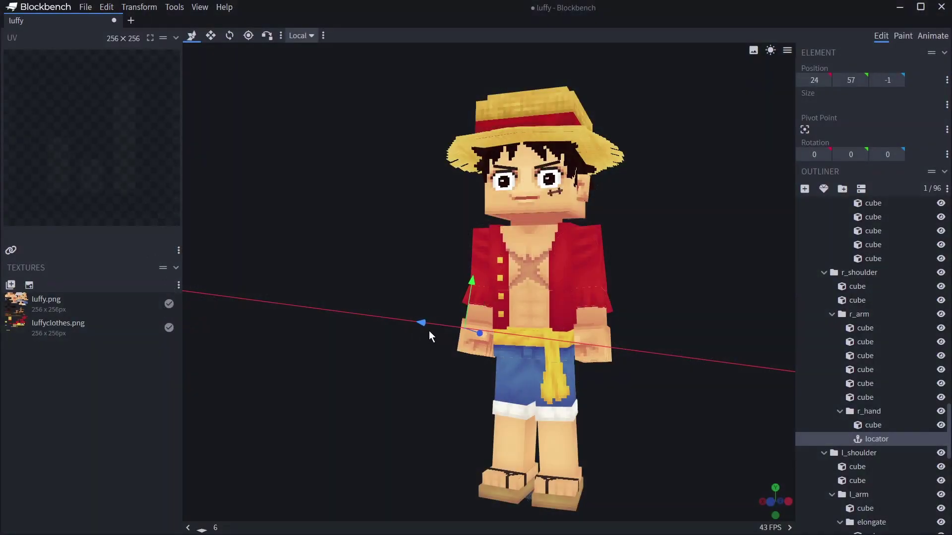
- Add a snowstorm:fire particle keyframe at time 0 from 'locator' and play to preview it
{"action": "left_click", "coordinate": [925, 40]}
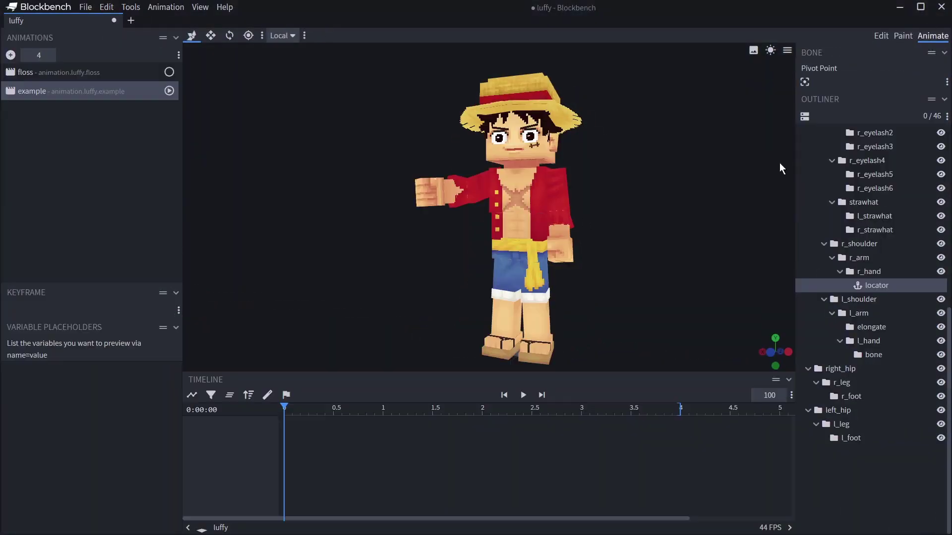
{"action": "left_click", "coordinate": [272, 435]}
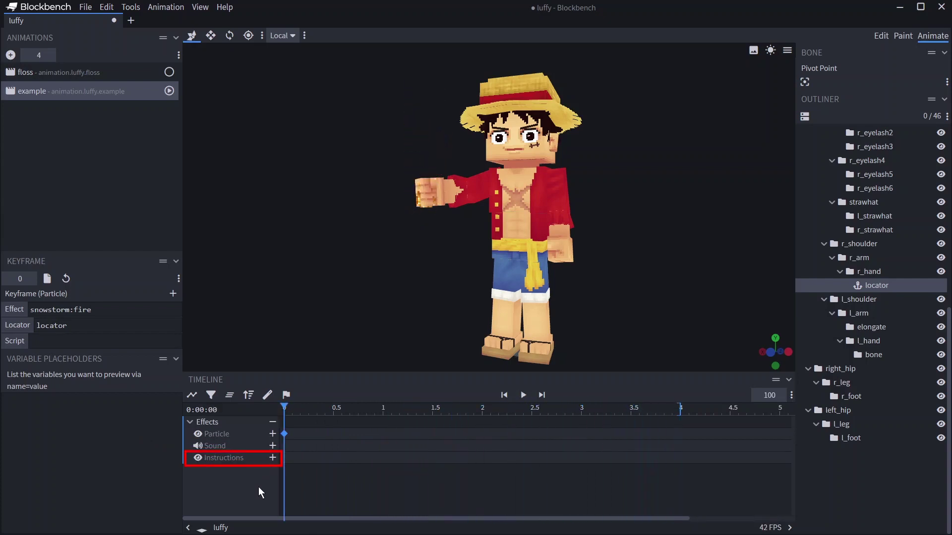
{"action": "key", "text": "space"}
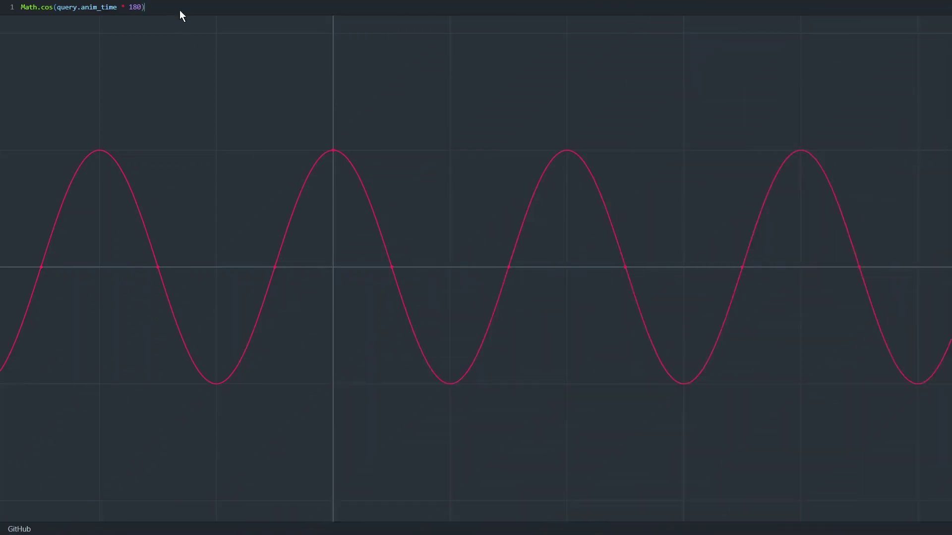
- Append *2 to the expression and change the 180 multiplier to 360
{"action": "type", "text": "*2"}
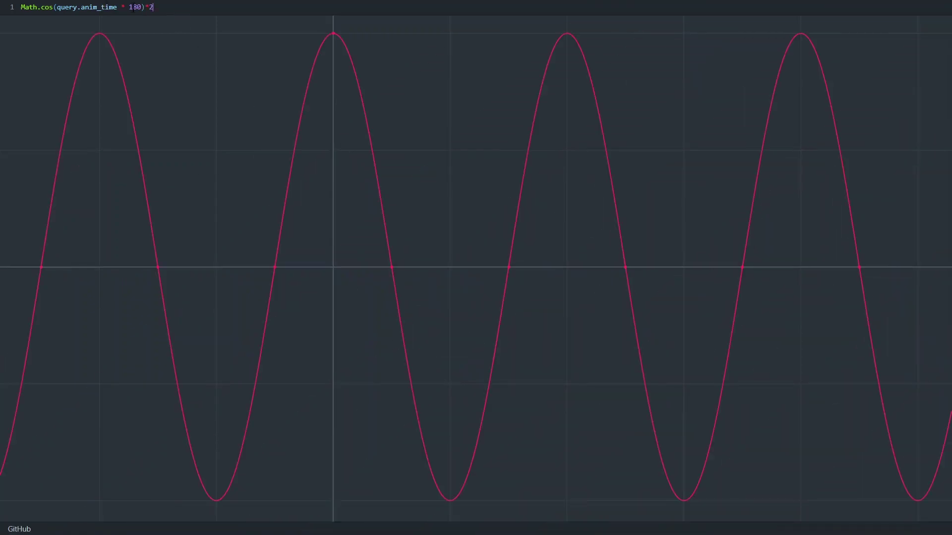
{"action": "double_click", "coordinate": [132, 10]}
{"action": "type", "text": "360"}
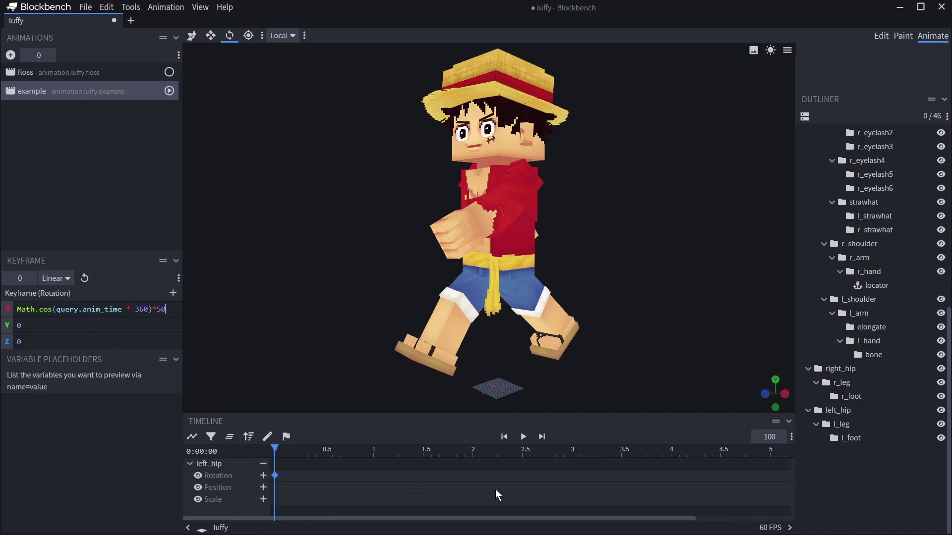
- Select left_hip and play the Math.cos(query.anim_time * 360)*50 leg swing, then deselect it
{"action": "left_click", "coordinate": [495, 489]}
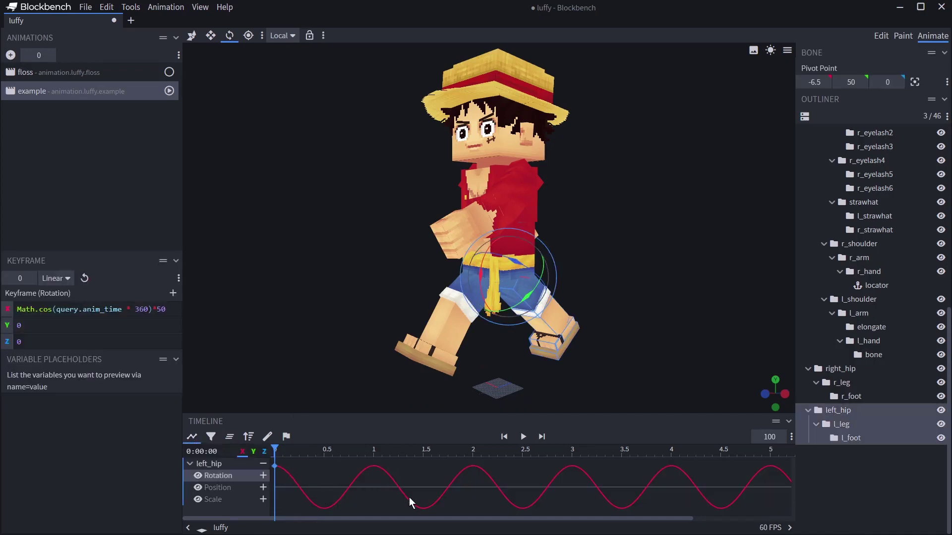
{"action": "key", "text": "space"}
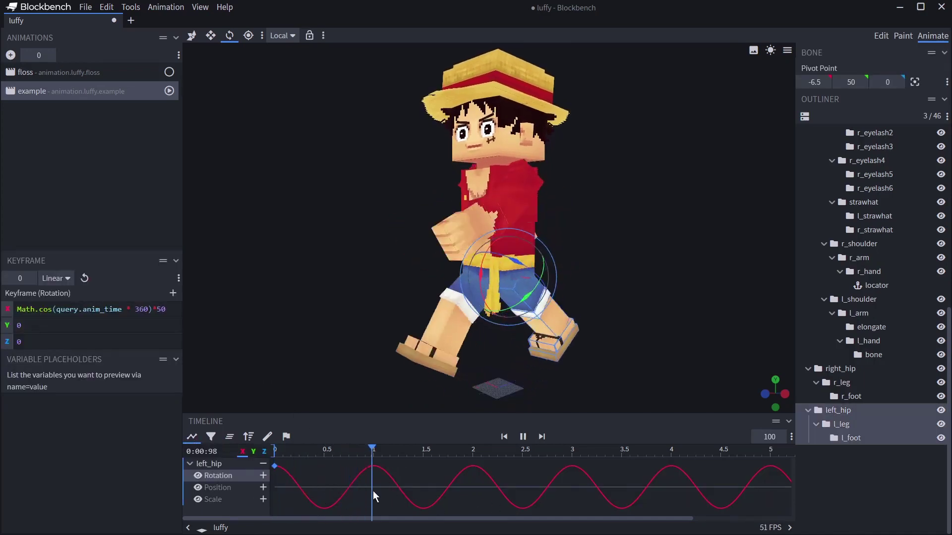
{"action": "left_click", "coordinate": [869, 490]}
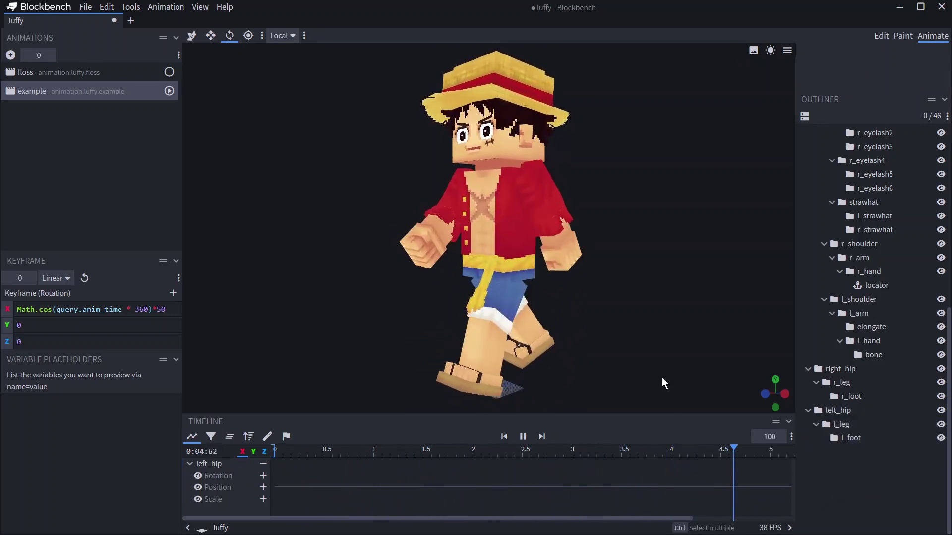